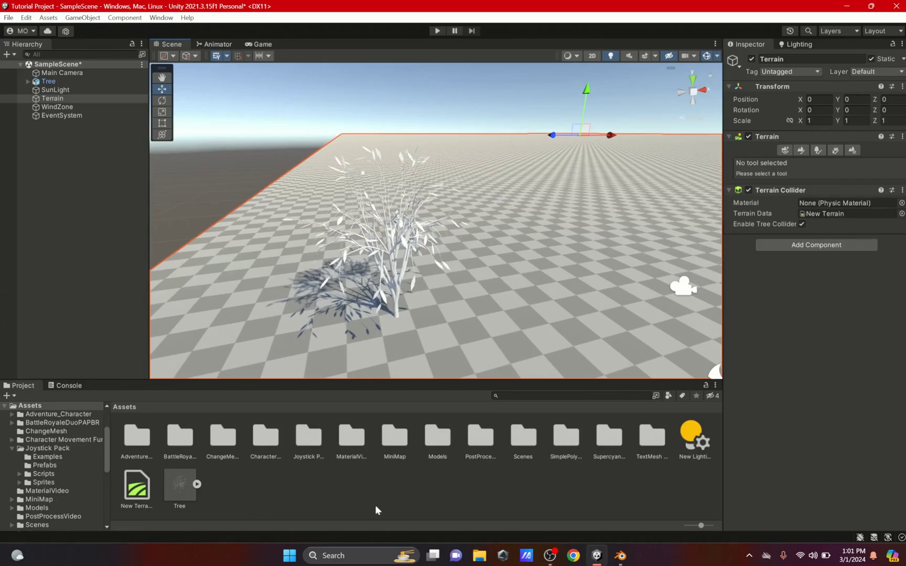
- In Blender, confirm Add Curve: Sapling Tree Gen is enabled in the Add-ons preferences
click(619, 556)
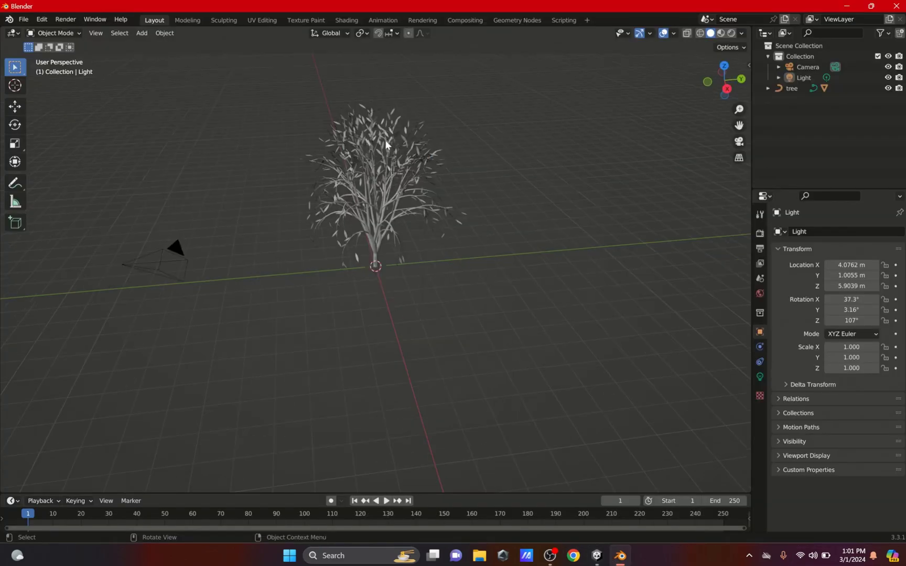
scroll(283, 161, up, 3)
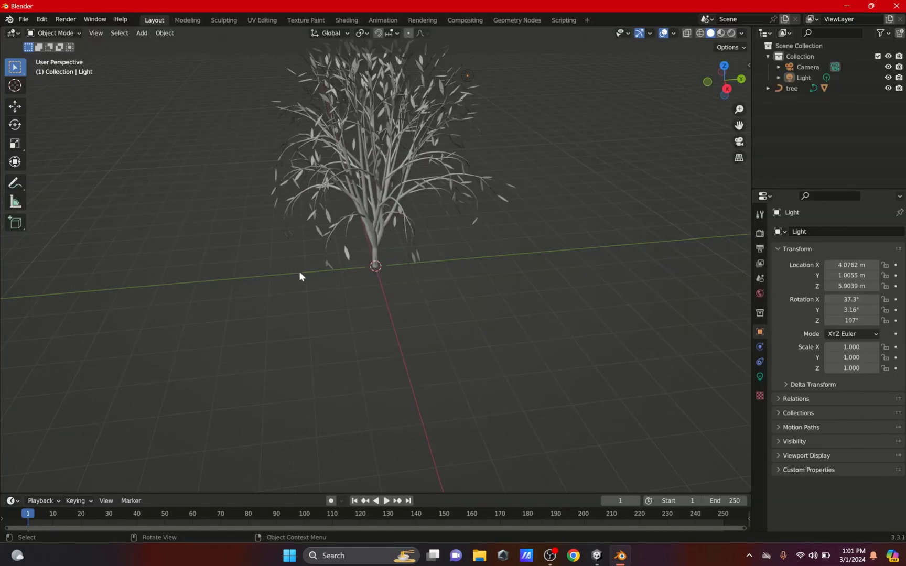
key(shift+a)
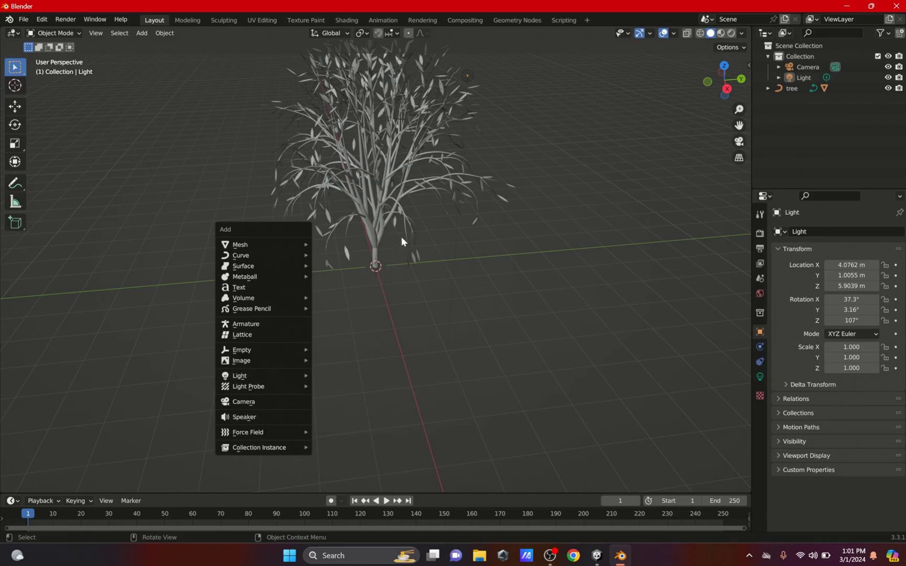
click(26, 20)
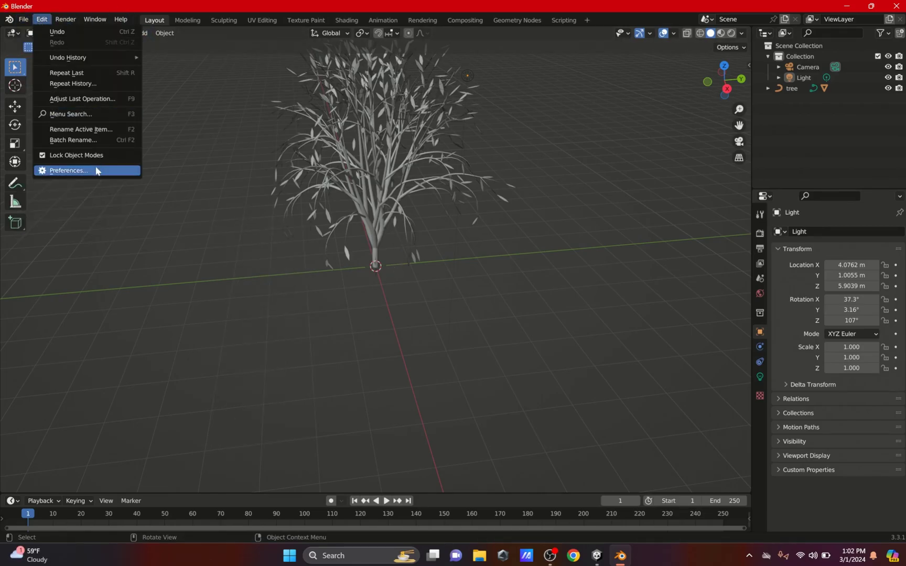
click(41, 19)
click(41, 20)
click(74, 171)
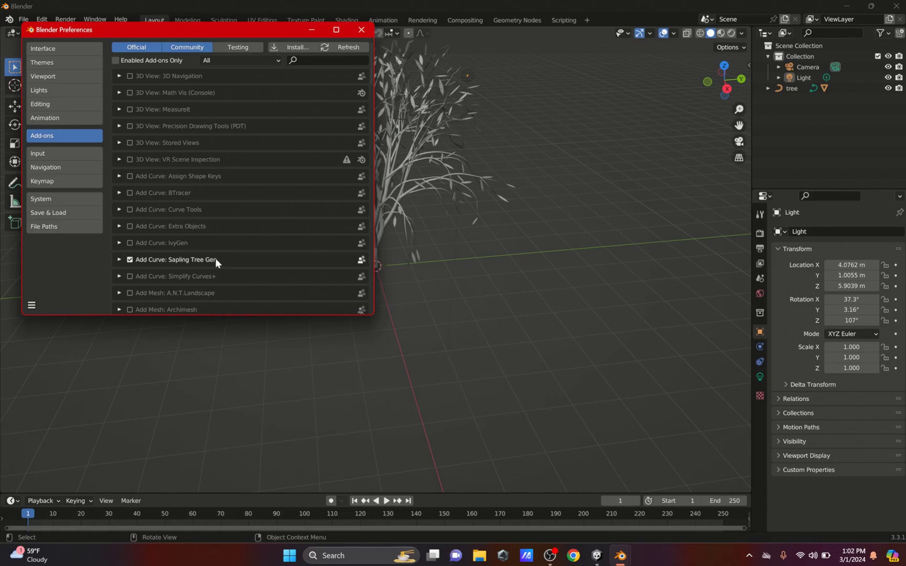
click(362, 30)
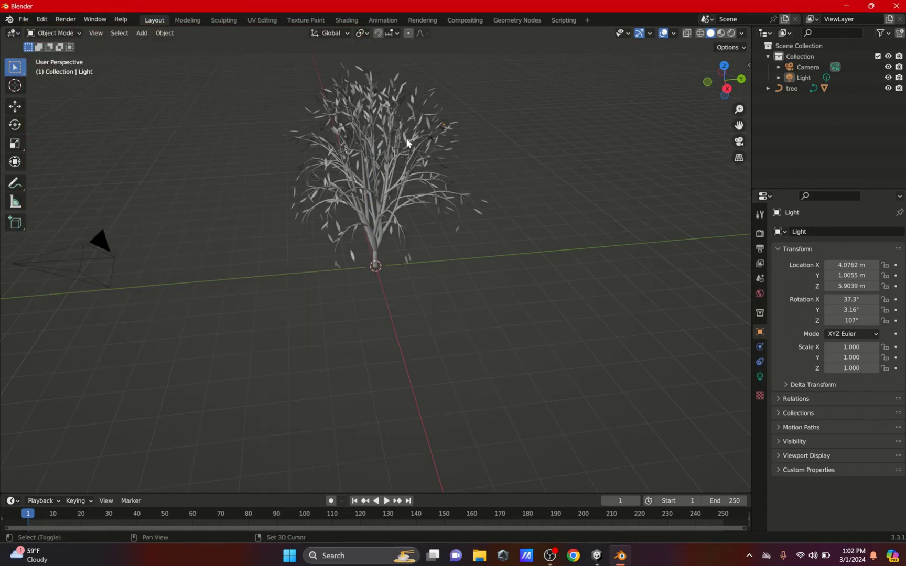
- Add a new Sapling Tree Gen curve tree and view its Geometry settings
key(shift+a)
mouse_move(390, 139)
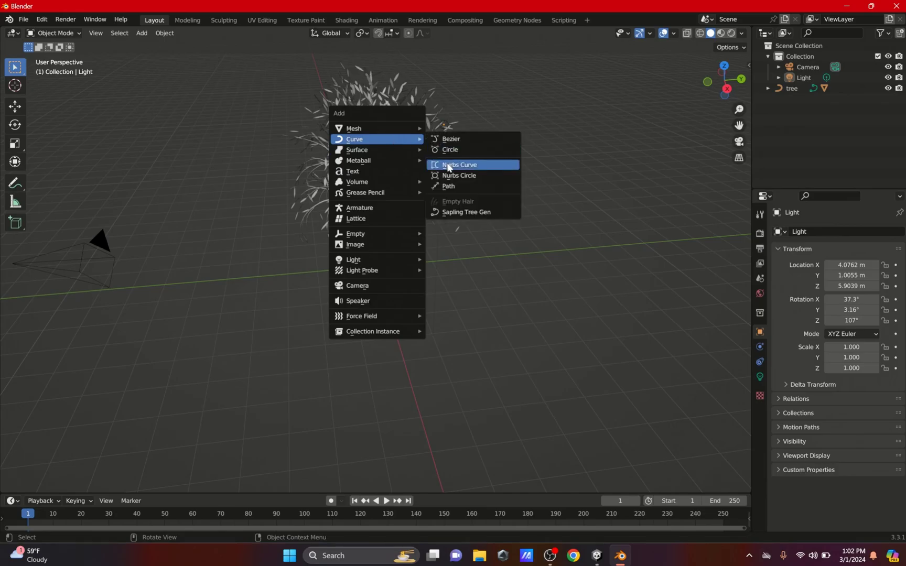
click(457, 212)
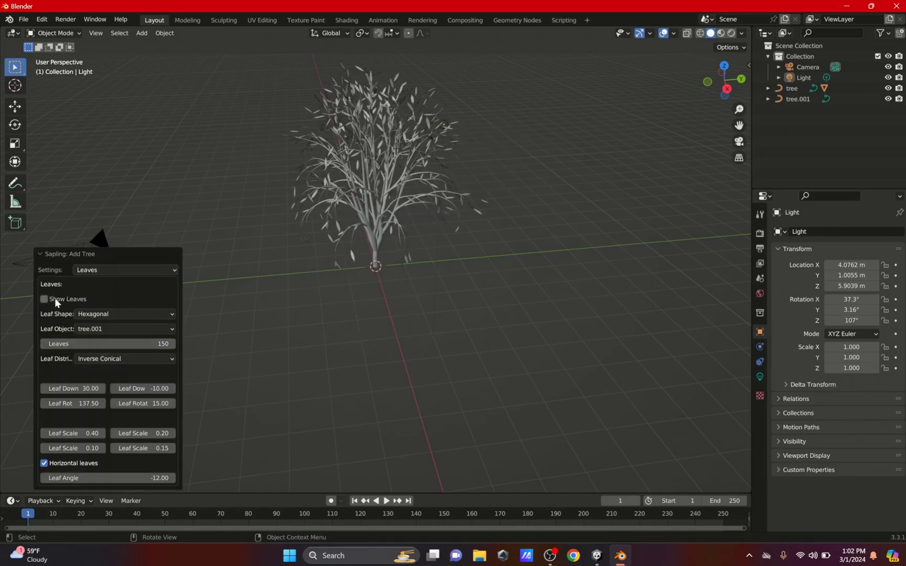
click(105, 269)
click(100, 282)
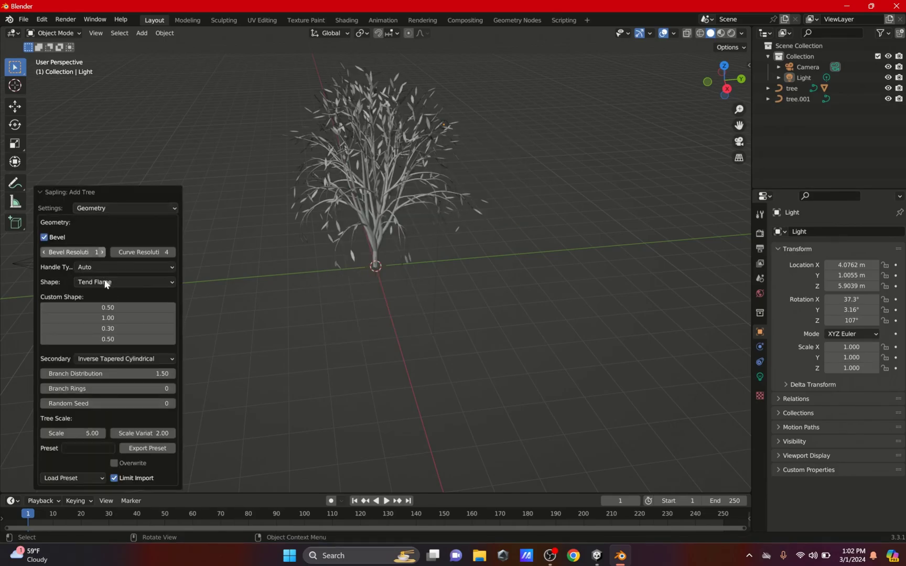
- In the Leaves settings, enable Show Leaves and set the leaf count to 81
click(144, 207)
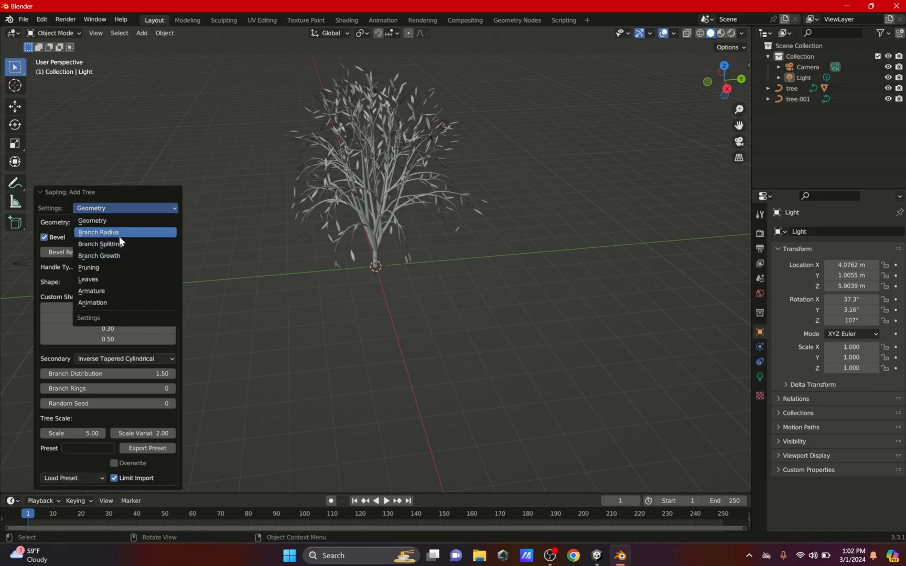
click(103, 280)
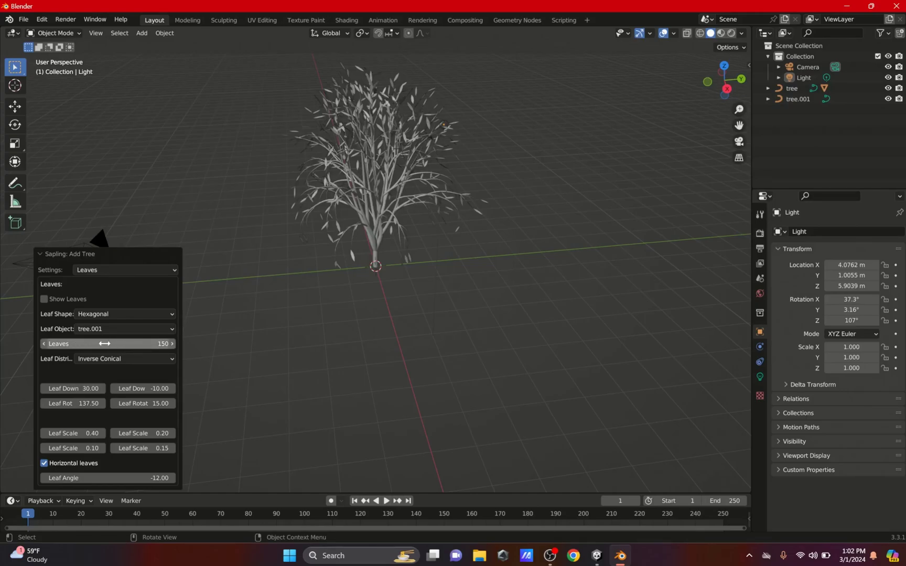
click(44, 298)
drag(108, 344, 213, 296)
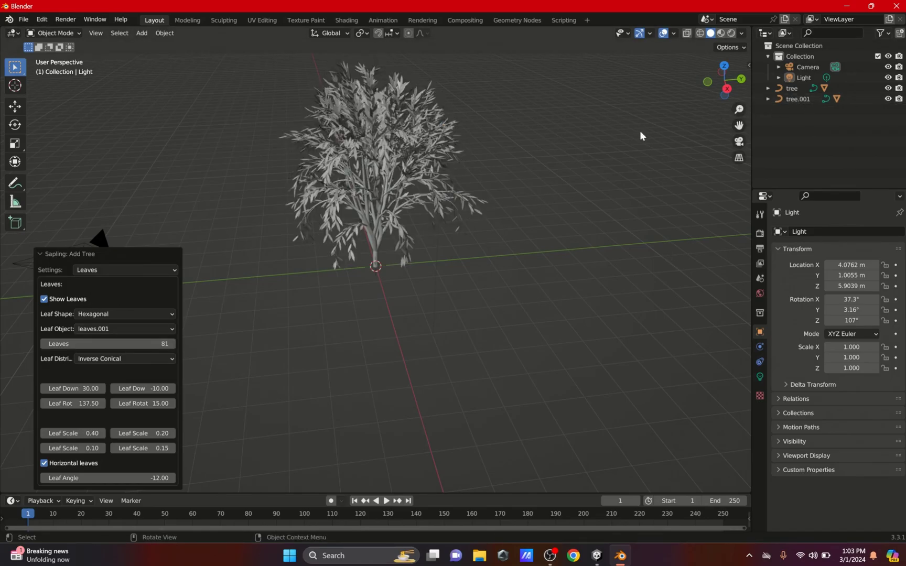
- Delete tree.001, the Camera and leaves.001 from the Outliner
click(803, 99)
right_click(802, 99)
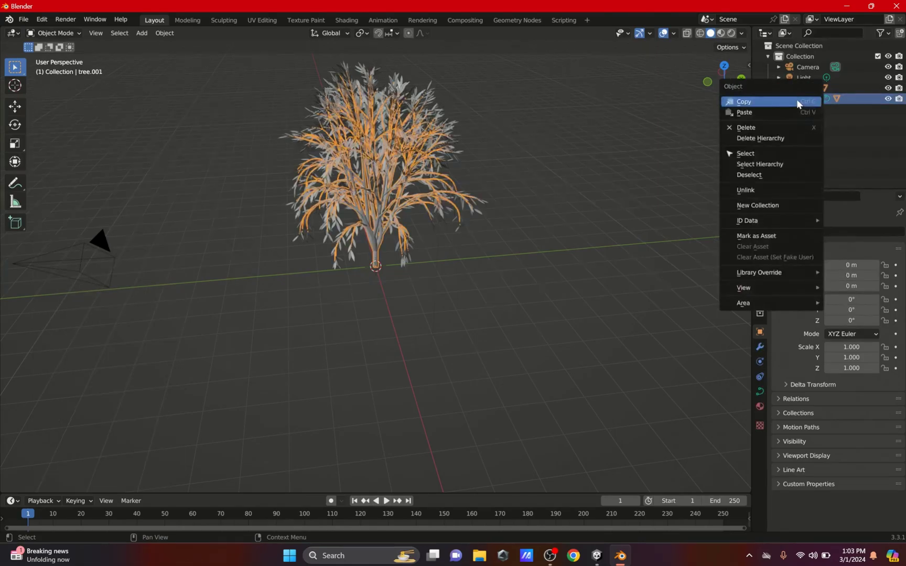
click(755, 128)
right_click(803, 66)
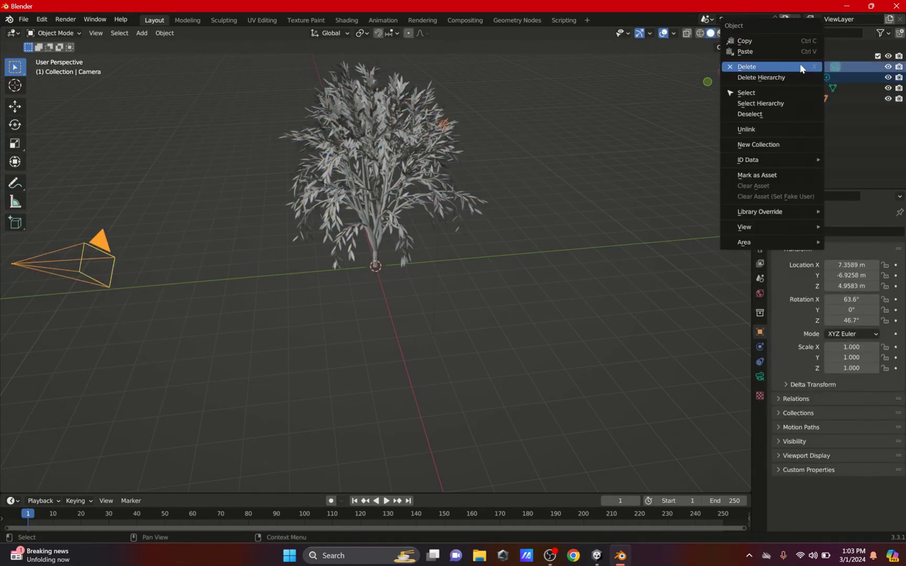
click(769, 68)
click(769, 68)
click(768, 77)
key(Delete)
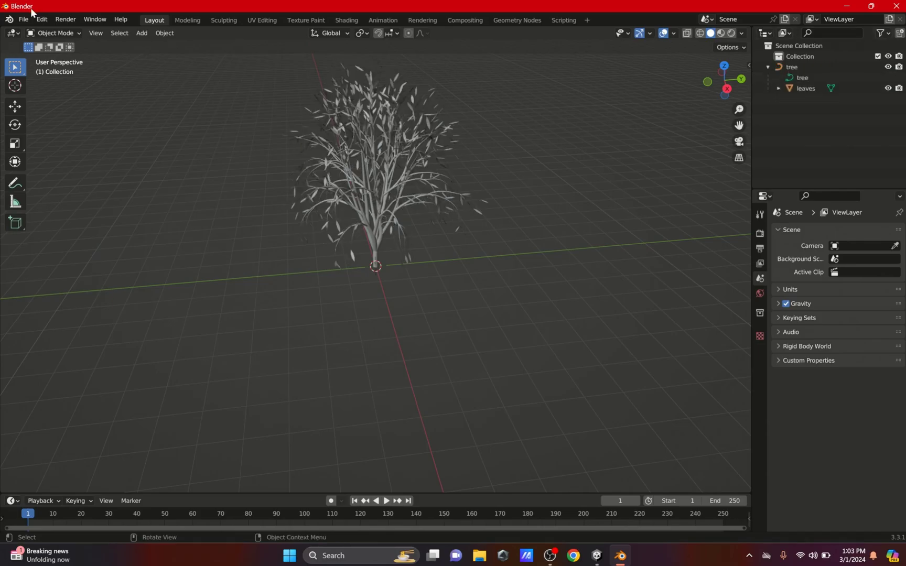
- Browse the File > Export options, then switch back to Unity
click(24, 19)
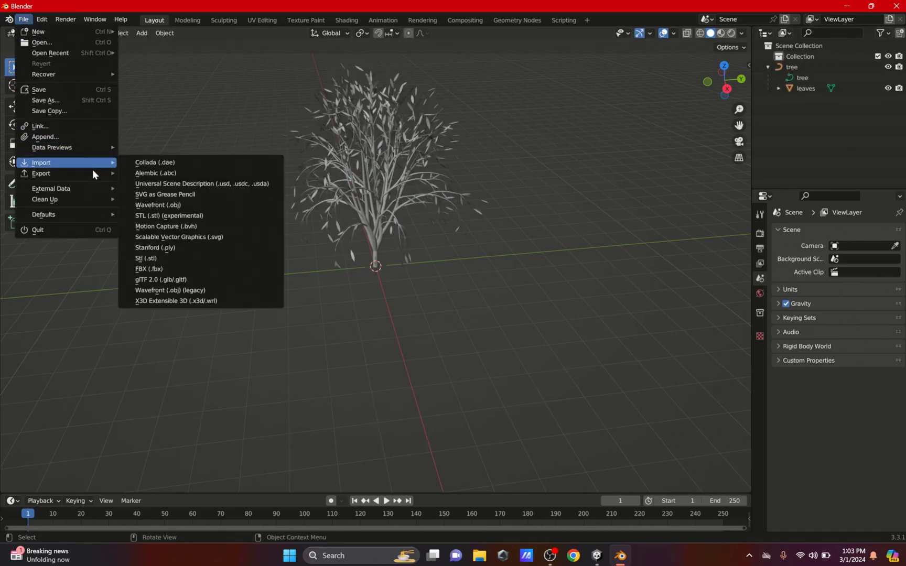
mouse_move(56, 173)
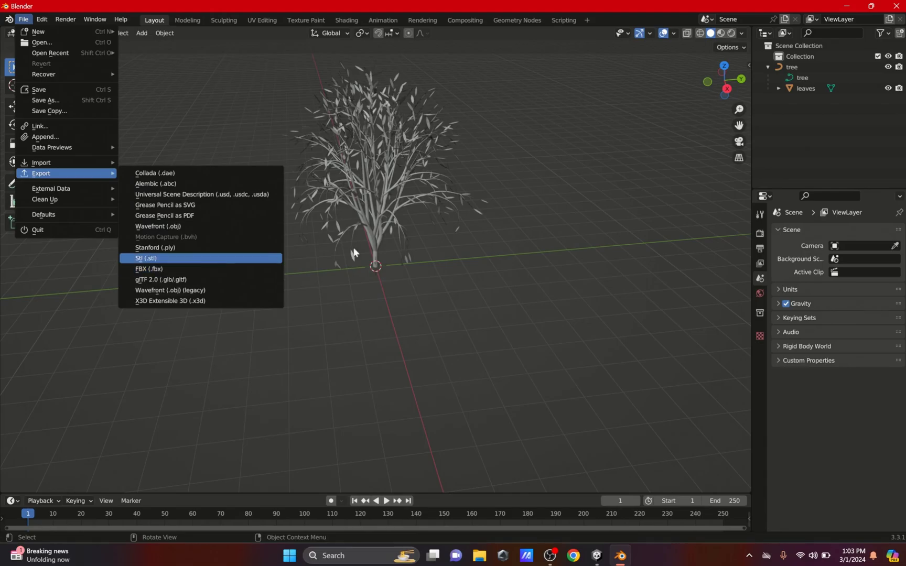
click(592, 558)
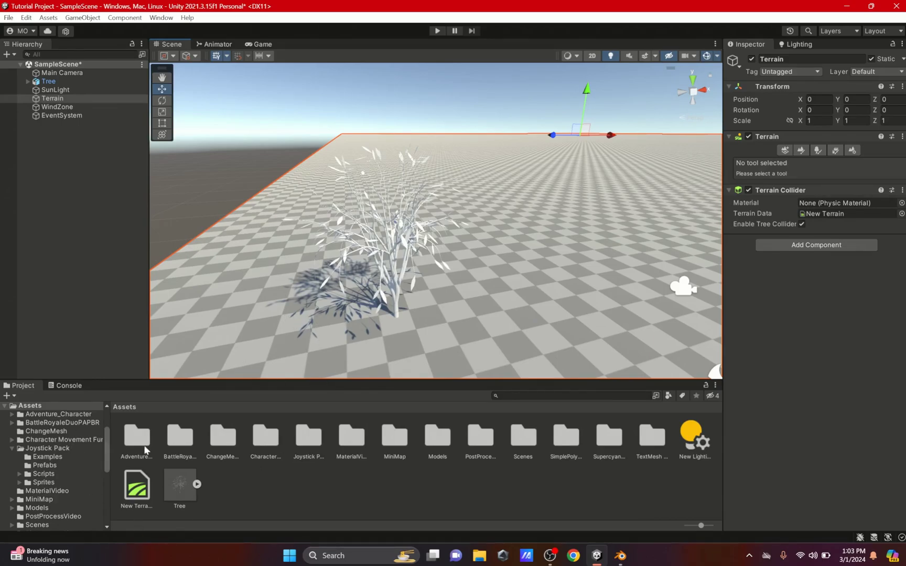
- Inspect the Tree asset and WindZone, play the scene, and enable the Terrain's Paint Trees tool
click(192, 490)
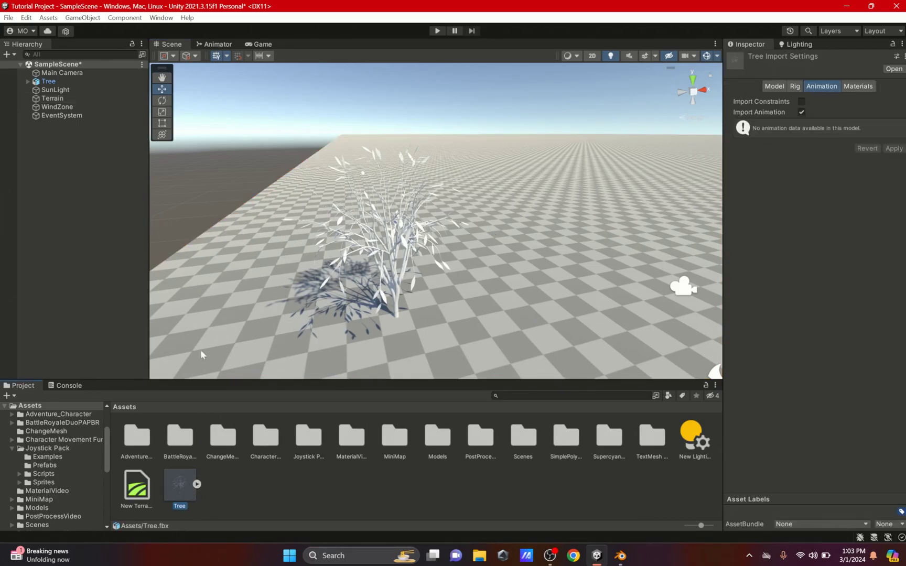
click(104, 107)
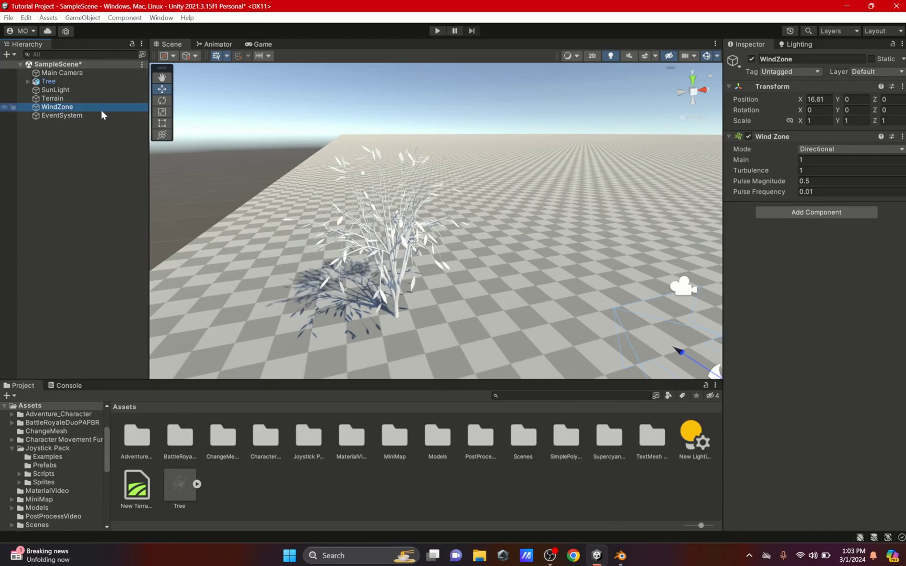
click(437, 31)
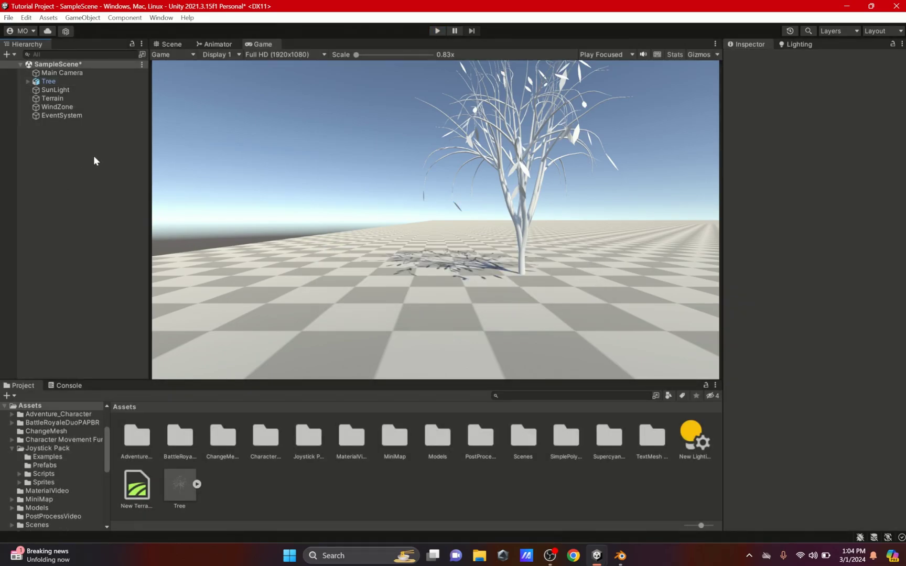
click(72, 99)
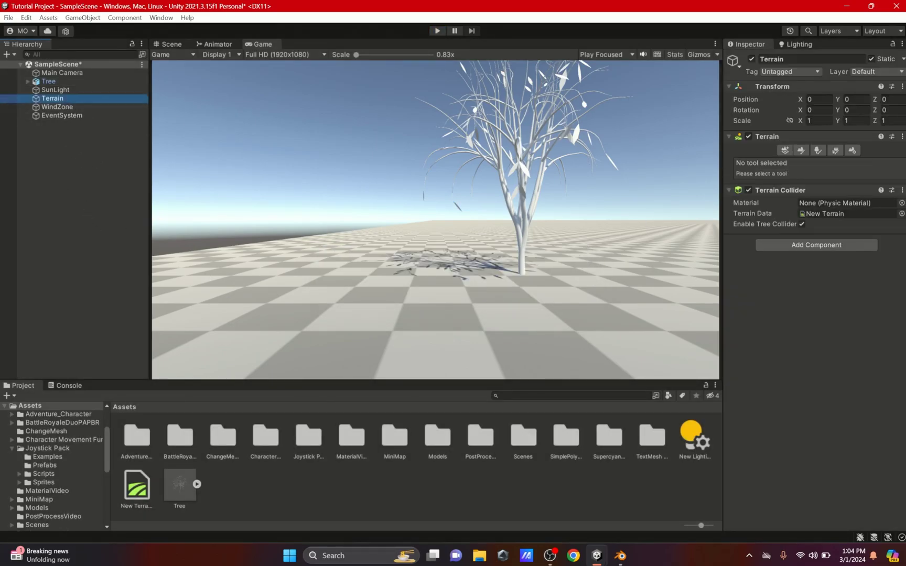
click(818, 151)
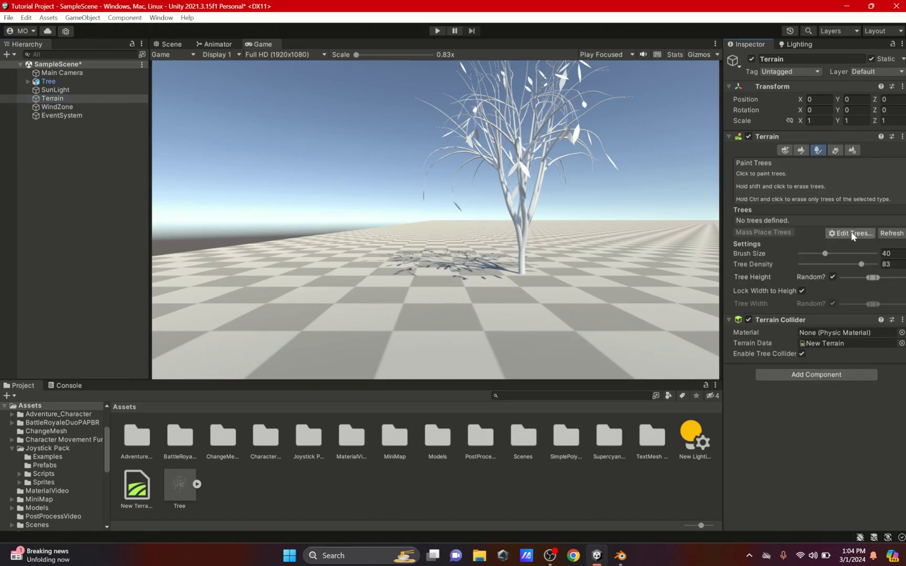
click(48, 81)
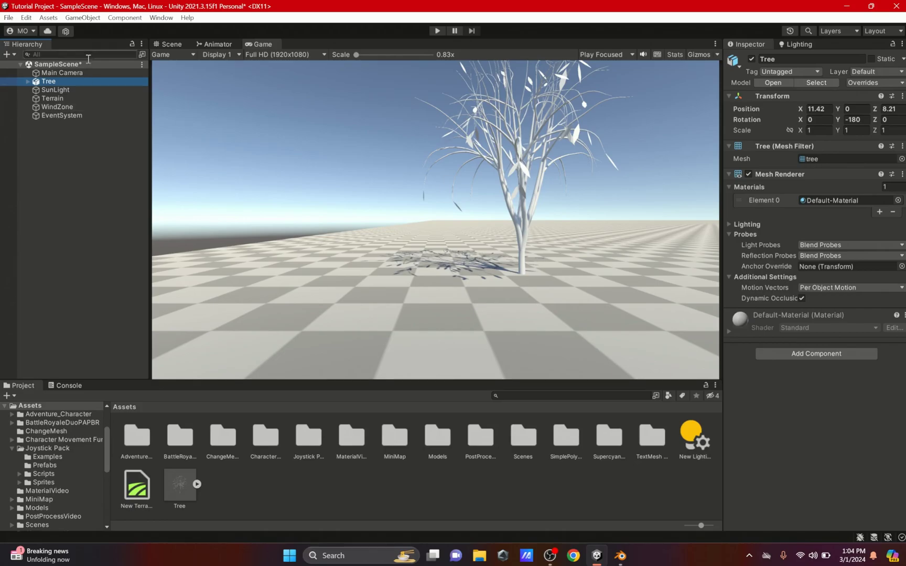
- Drag the Hierarchy Tree into Assets as an original prefab, Tree.prefab
drag(68, 79, 263, 494)
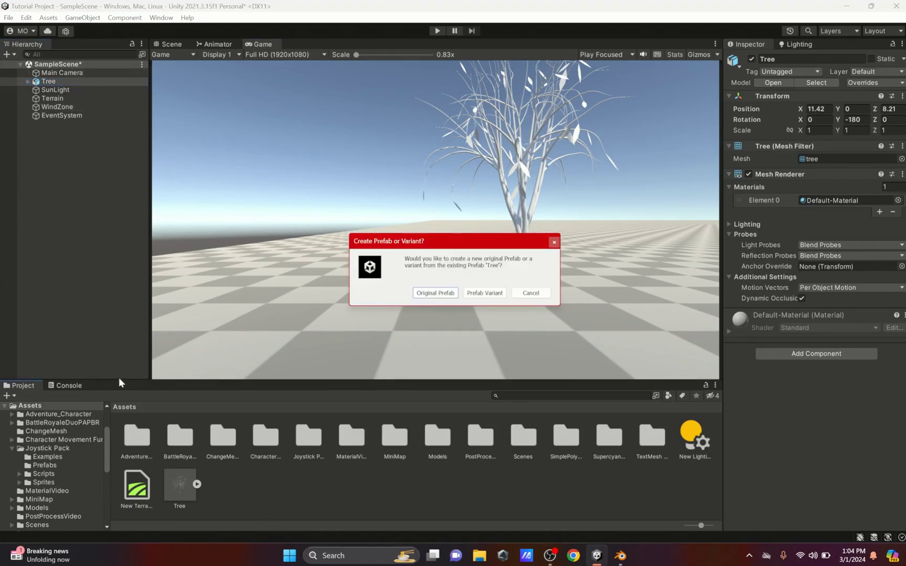
click(435, 293)
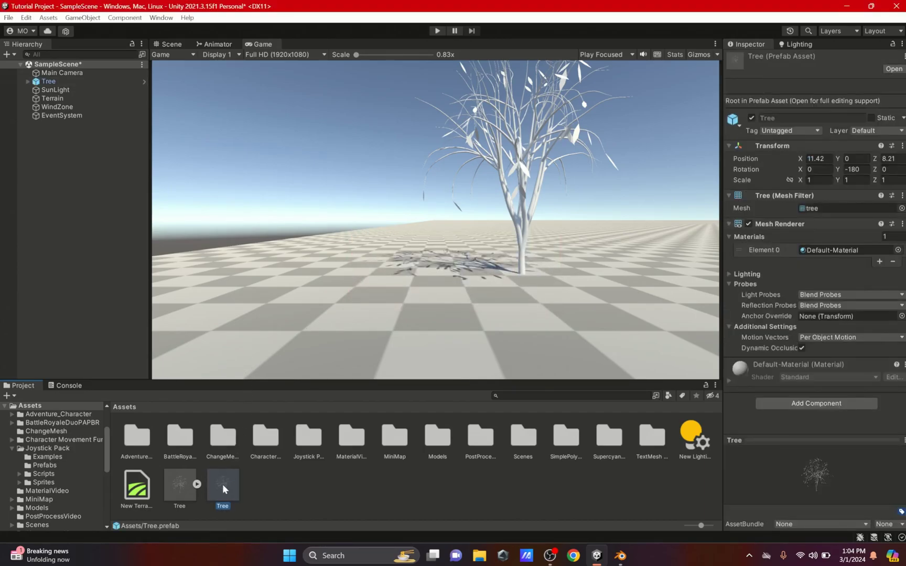
click(196, 484)
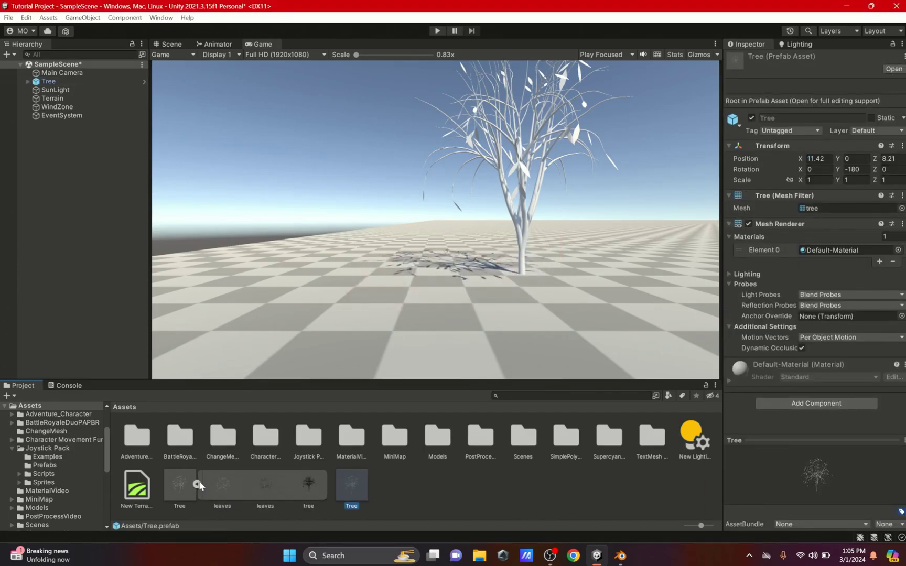
click(197, 484)
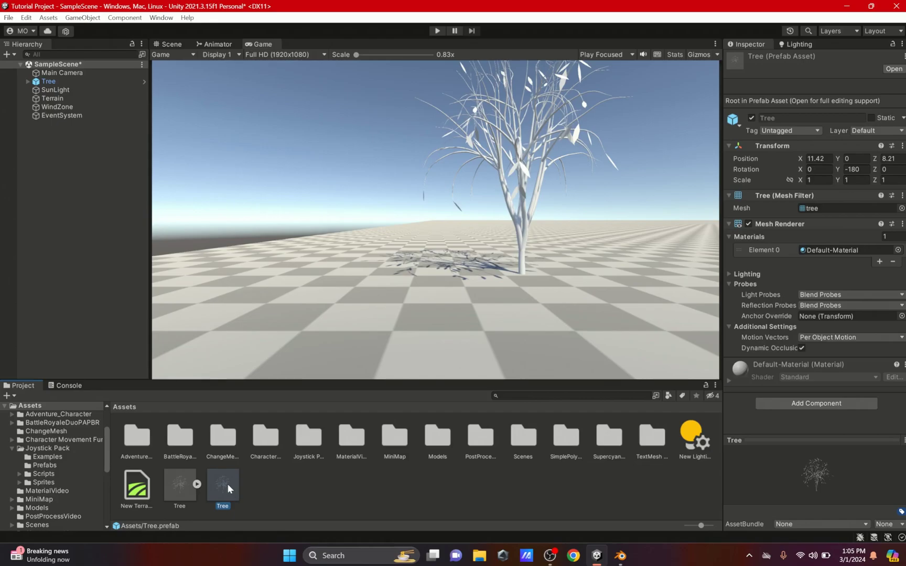
click(65, 98)
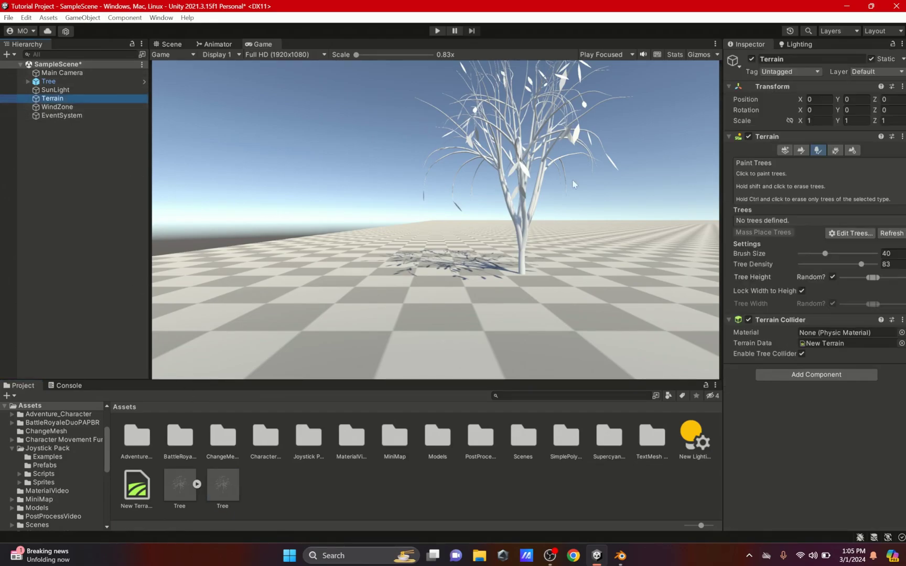
- Add the Tree prefab to the terrain's paintable trees with bend factor 0.5
click(849, 233)
click(844, 238)
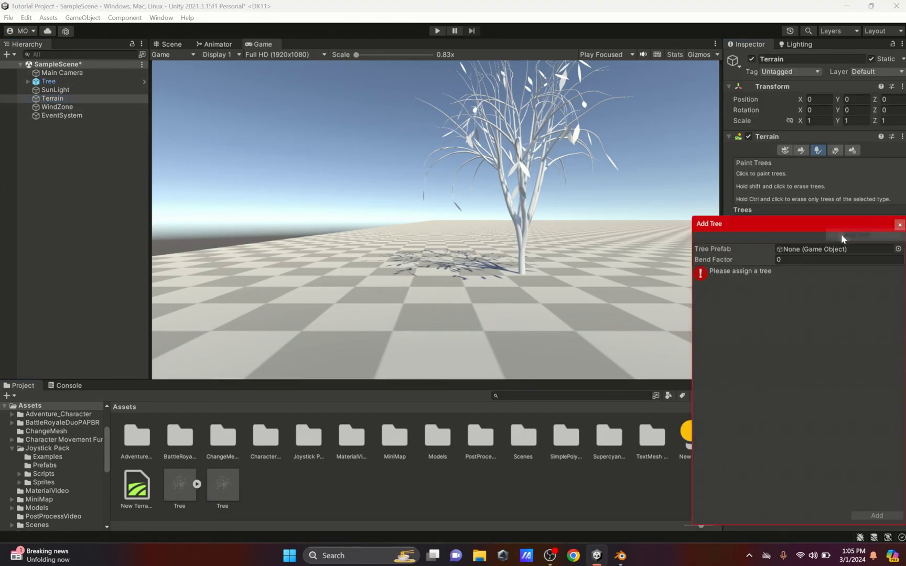
click(835, 249)
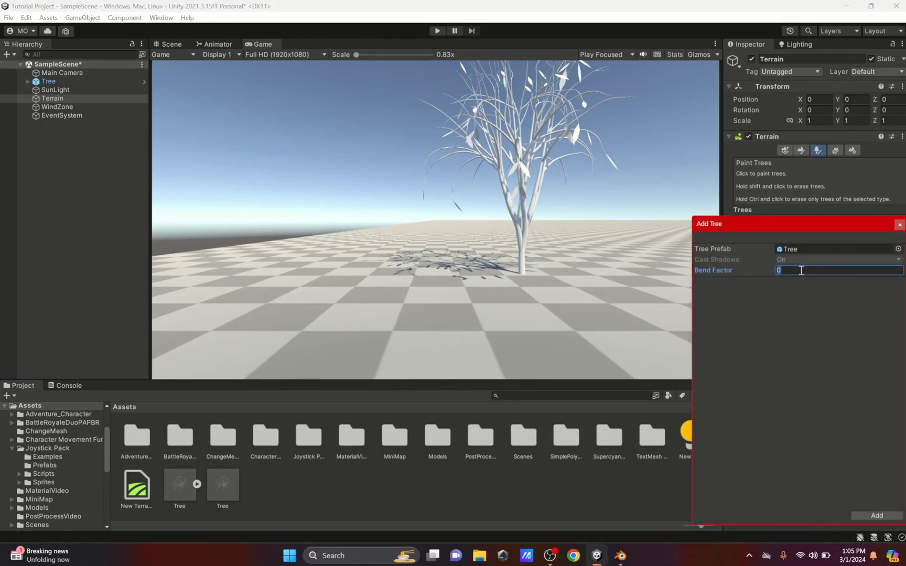
text(.5)
click(866, 516)
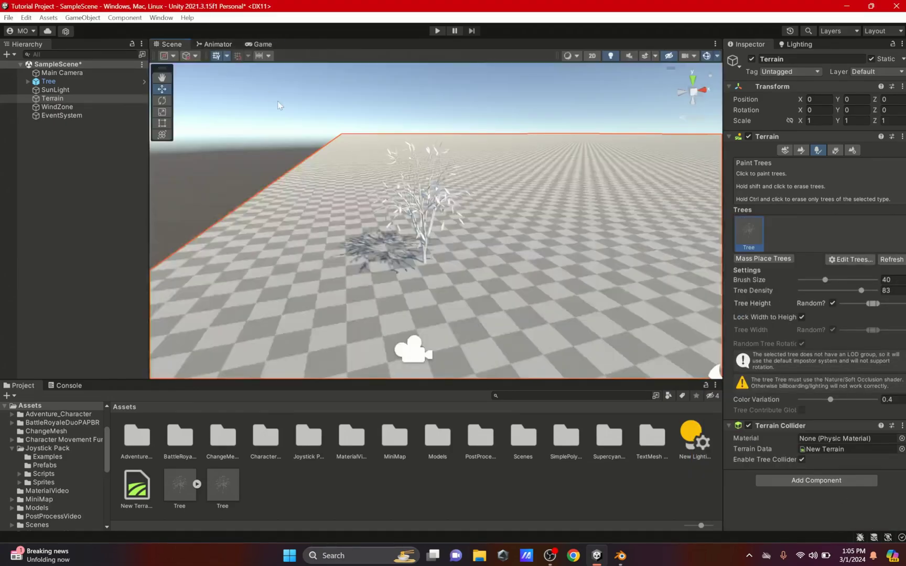
click(185, 45)
- Set the tree brush size to 12, undo a test patch, and lower density to 36
click(814, 278)
drag(385, 265, 385, 265)
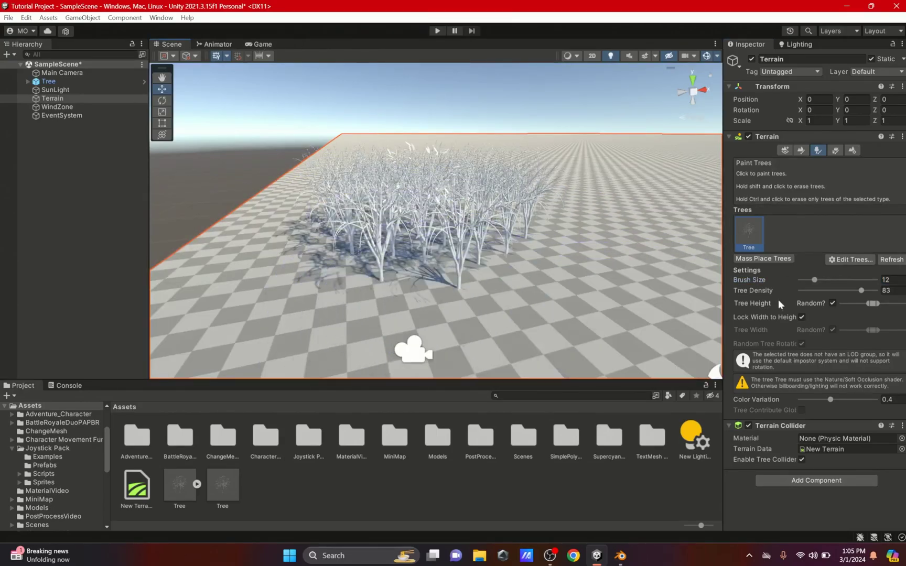
key(ctrl+z)
click(822, 289)
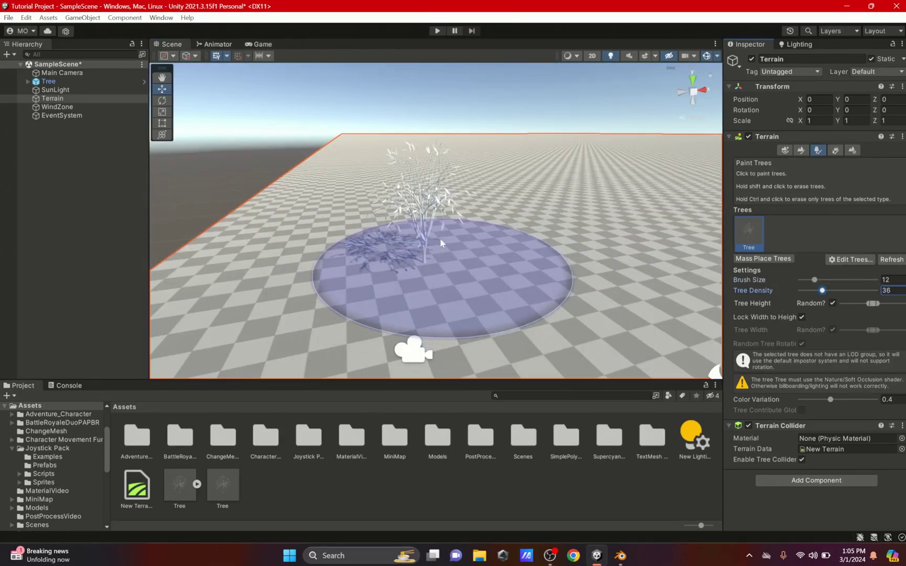
- Delete the standalone Tree object from the Hierarchy and show the Game view
right_click(48, 81)
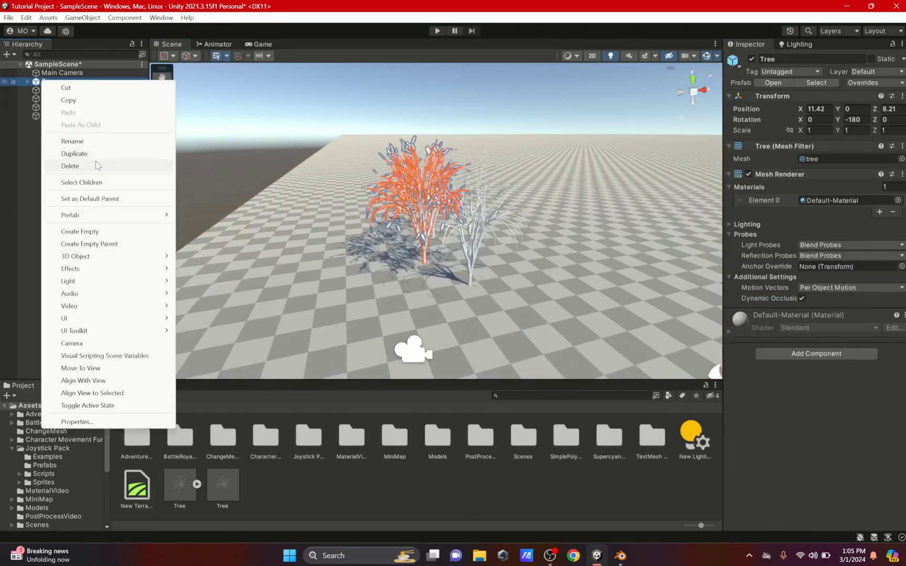
click(97, 165)
click(261, 44)
- Briefly preview in play mode, then drag the Tree FBX model into the Scene view
click(437, 31)
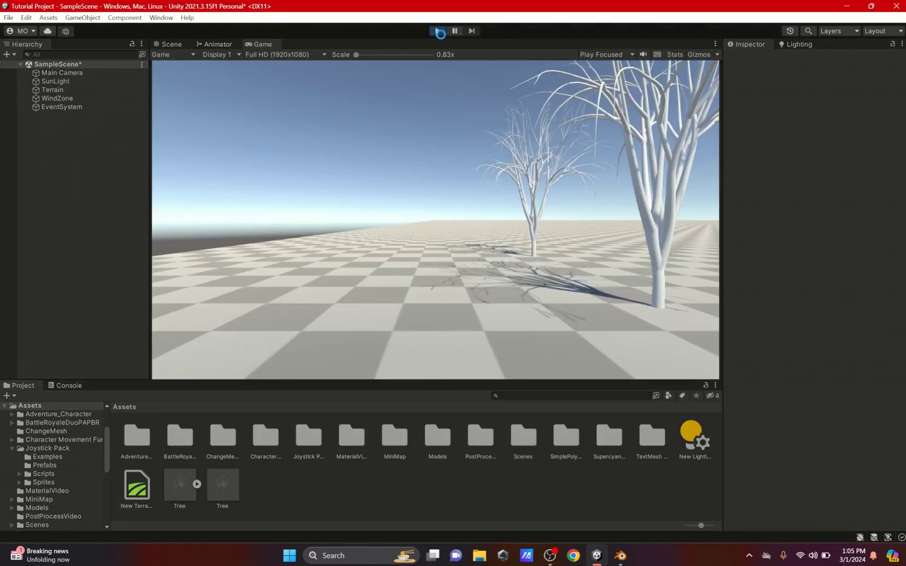
click(437, 31)
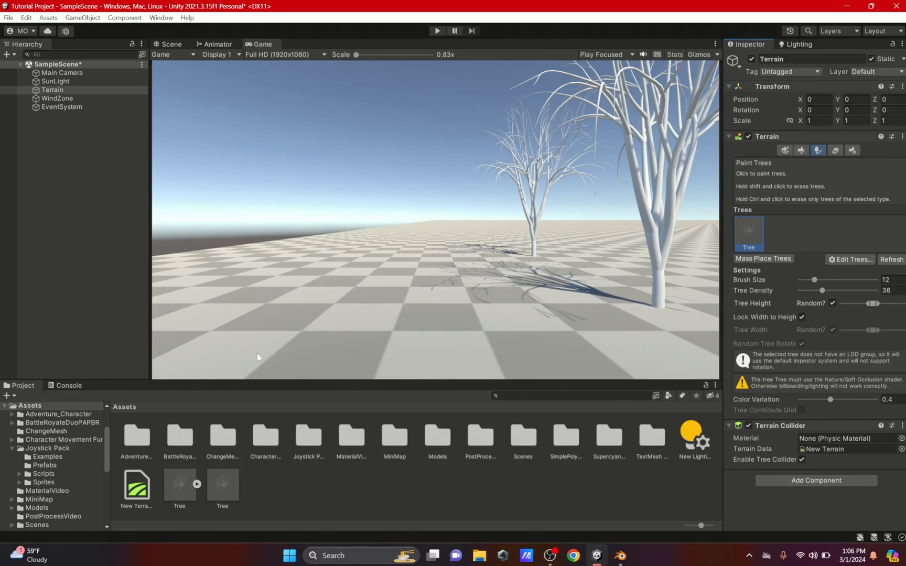
click(304, 495)
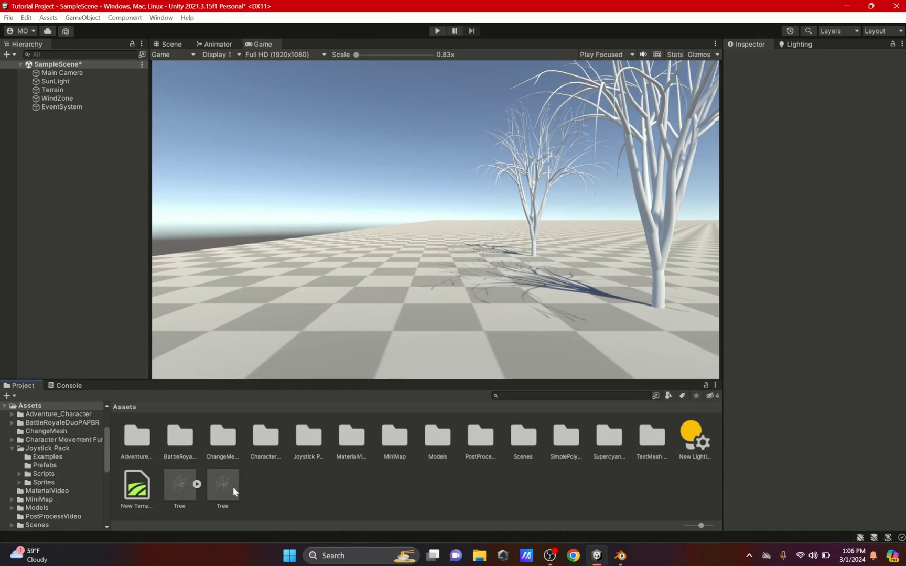
click(182, 484)
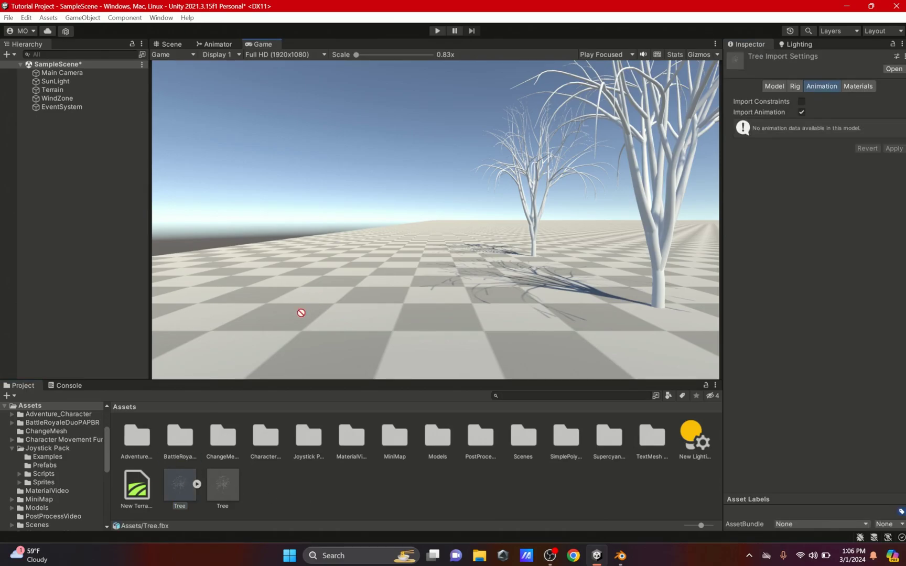
drag(195, 44, 304, 294)
- Create a TreeBark material with the Nature/Tree Soft Occlusion Bark shader and apply it to the tree
click(354, 492)
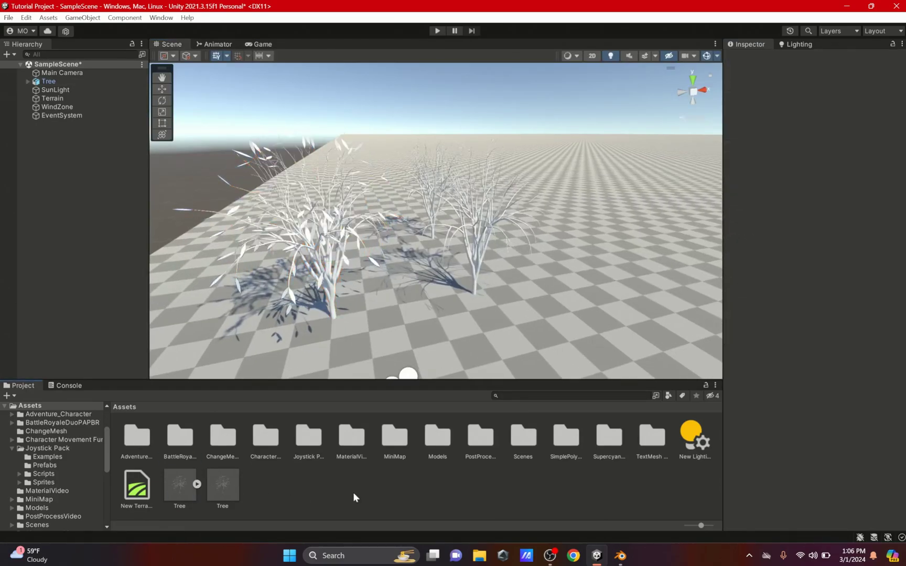
right_click(354, 493)
mouse_move(402, 205)
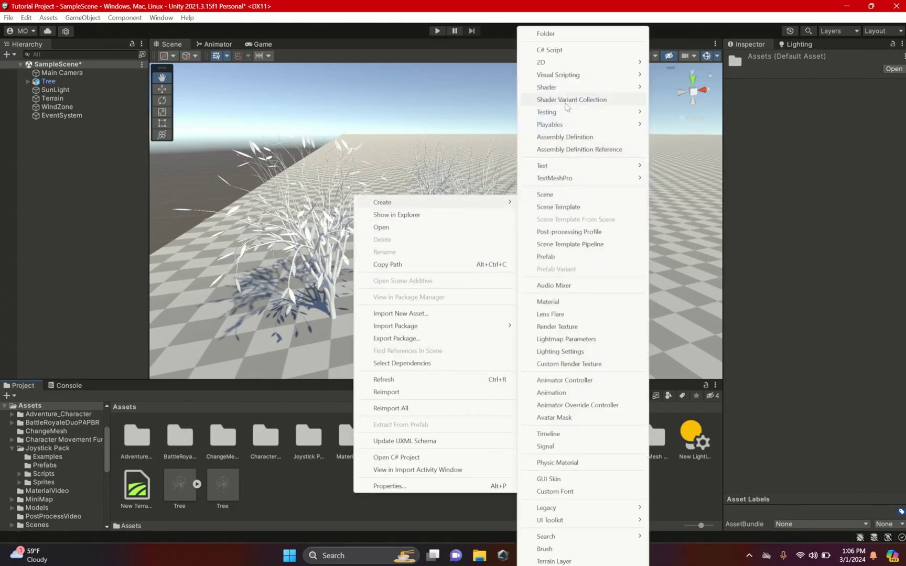
click(563, 308)
text(B)
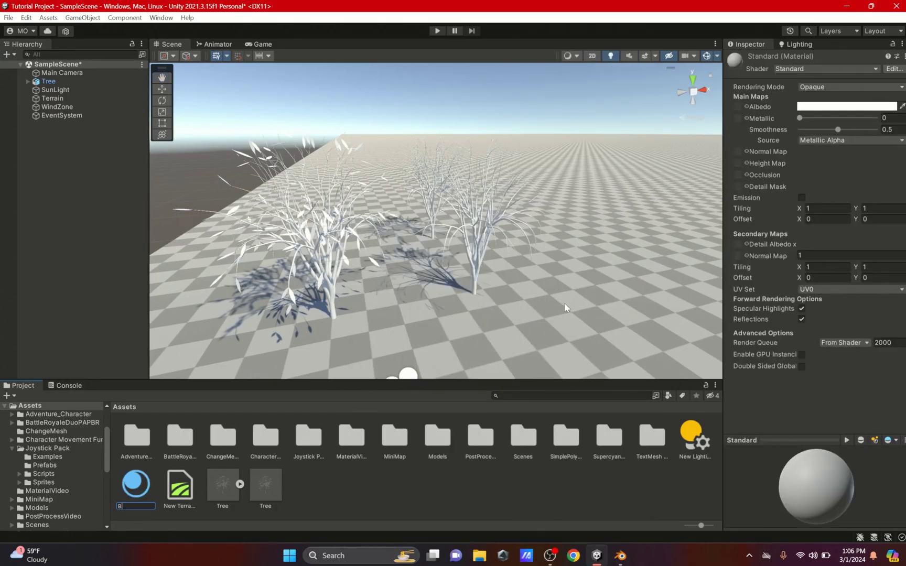
key(Return)
click(805, 69)
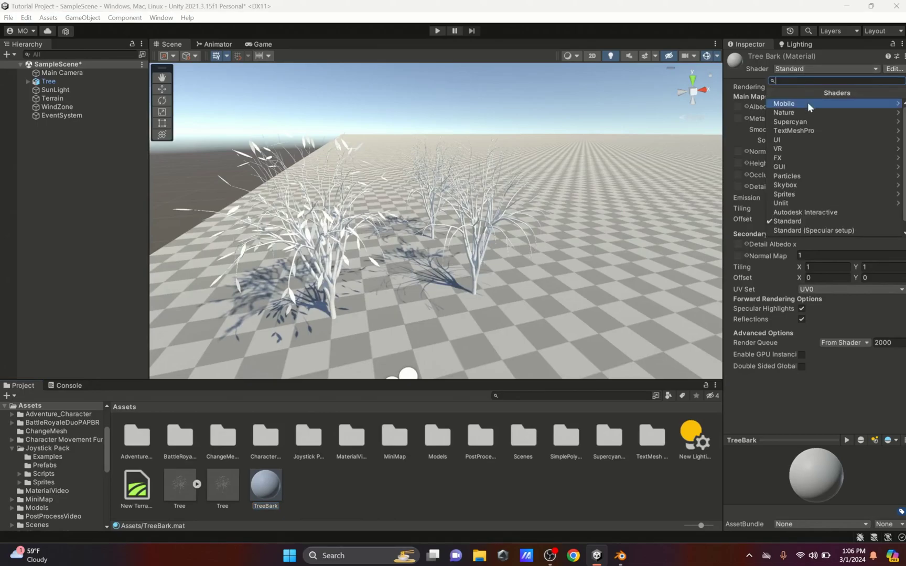
click(785, 113)
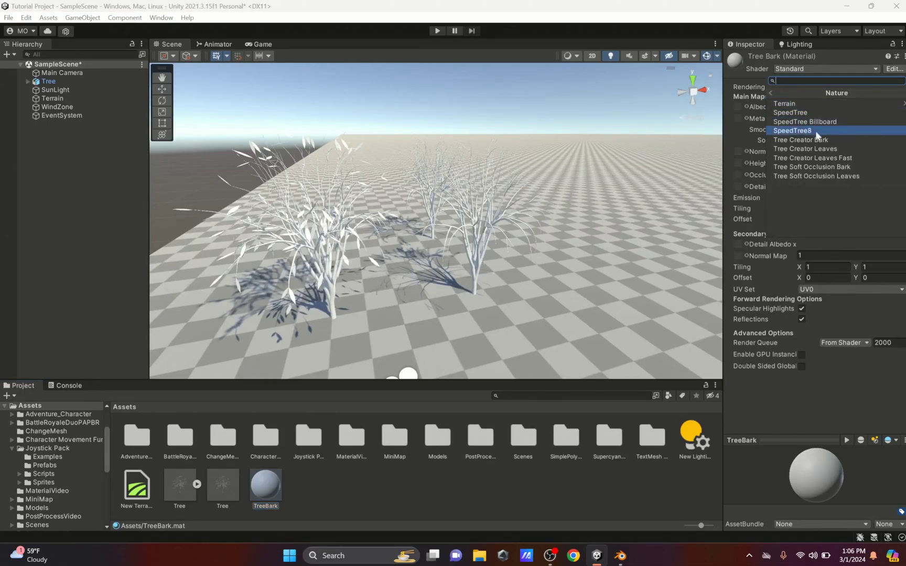
click(829, 167)
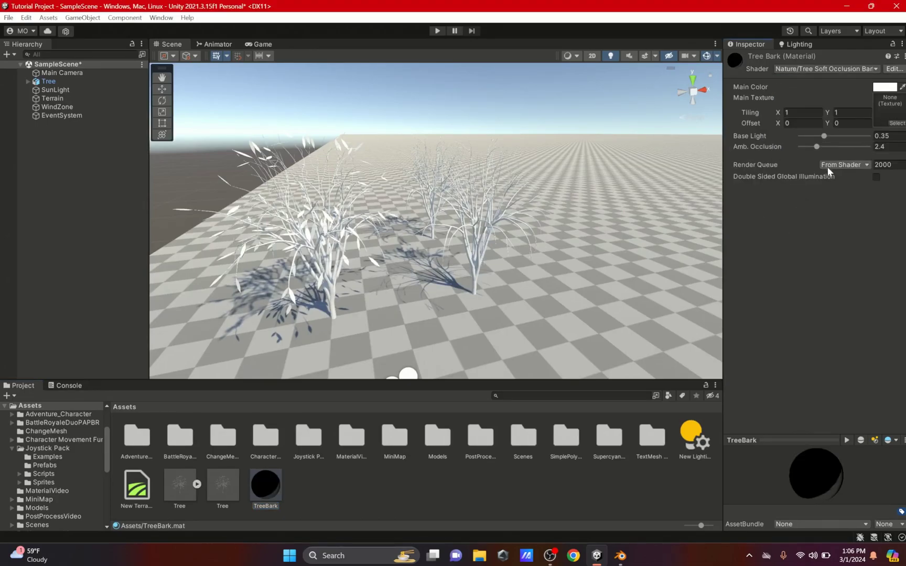
drag(265, 484, 333, 310)
- Set the TreeBark Main Color to brown
click(885, 87)
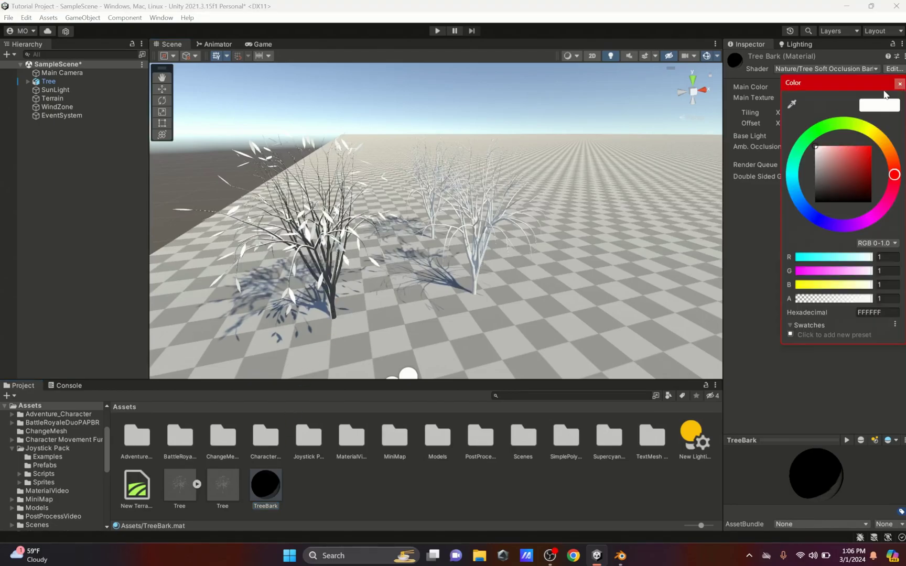
click(878, 138)
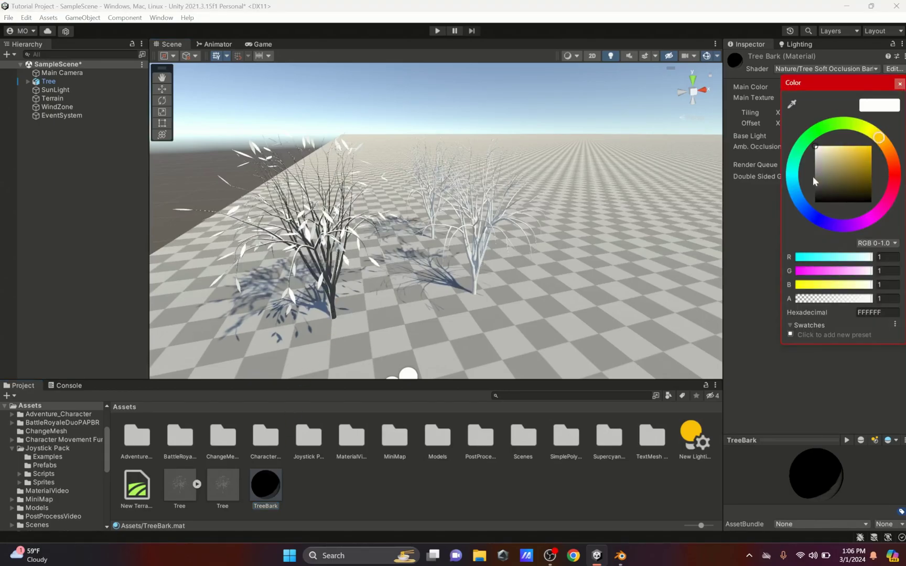
drag(861, 157, 844, 173)
click(900, 83)
scroll(682, 227, up, 2)
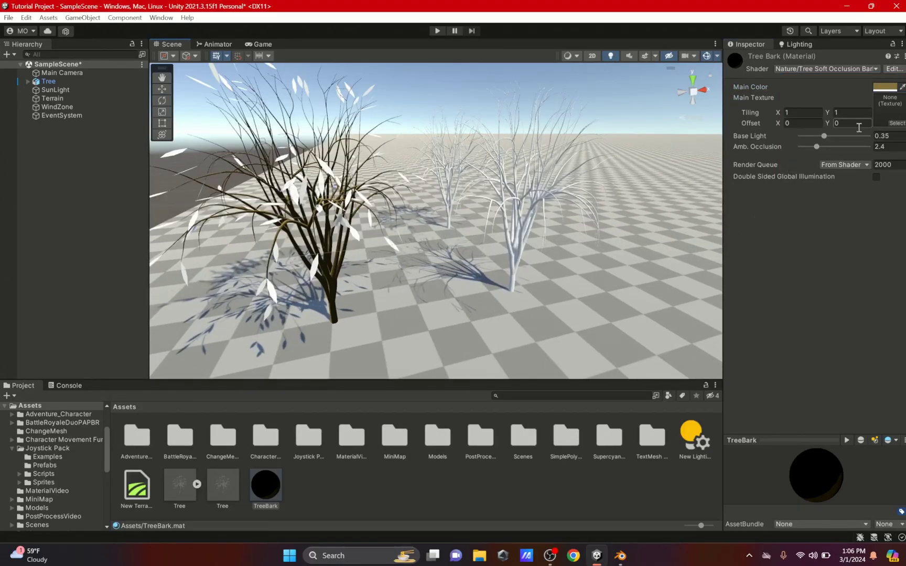
scroll(435, 220, up, 1)
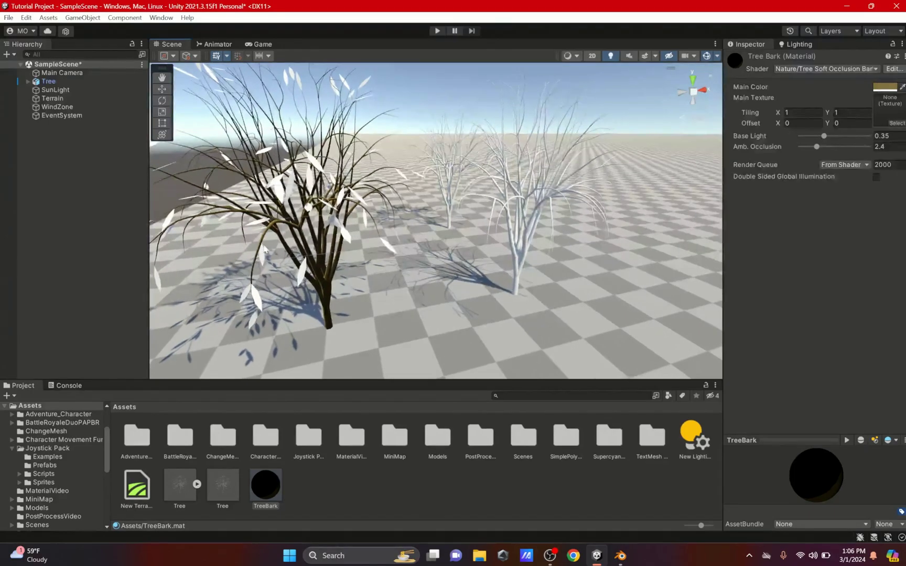
scroll(359, 225, up, 1)
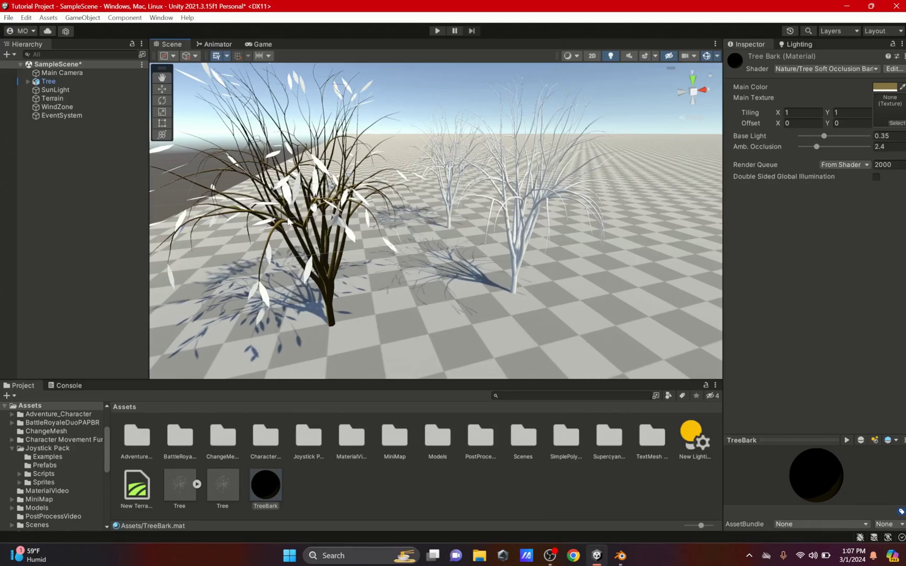
- Duplicate the TreeBark material and rename the copy TreeLeaves
click(182, 521)
click(266, 491)
key(ctrl+d)
right_click(266, 490)
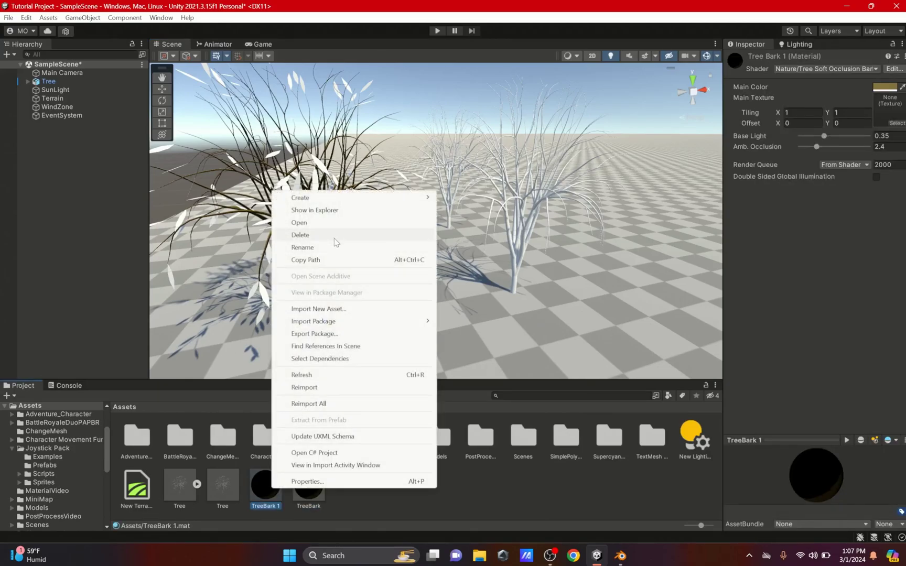
click(315, 247)
text(TreeLea)
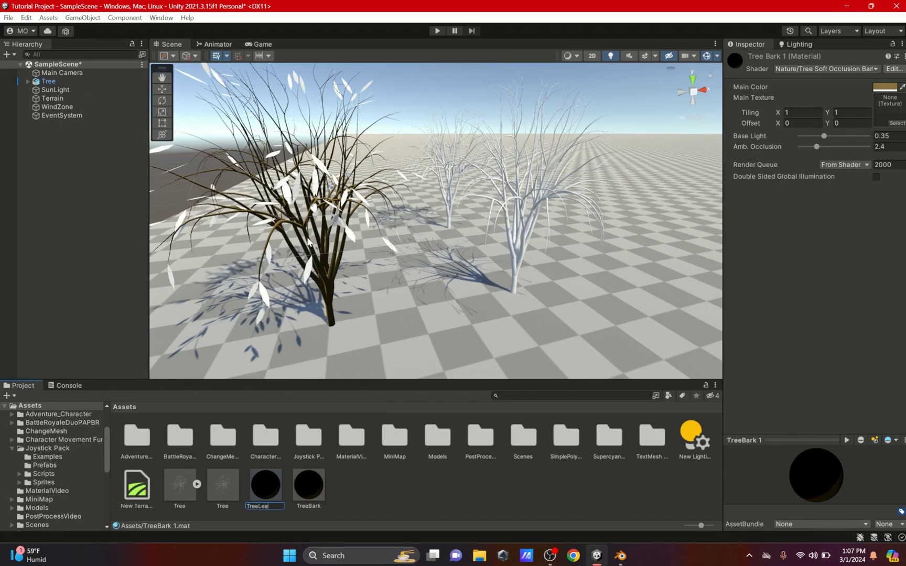
text(ves)
key(Return)
- Give TreeLeaves the Tree Soft Occlusion Leaves shader and green colour 66EA5E
click(809, 68)
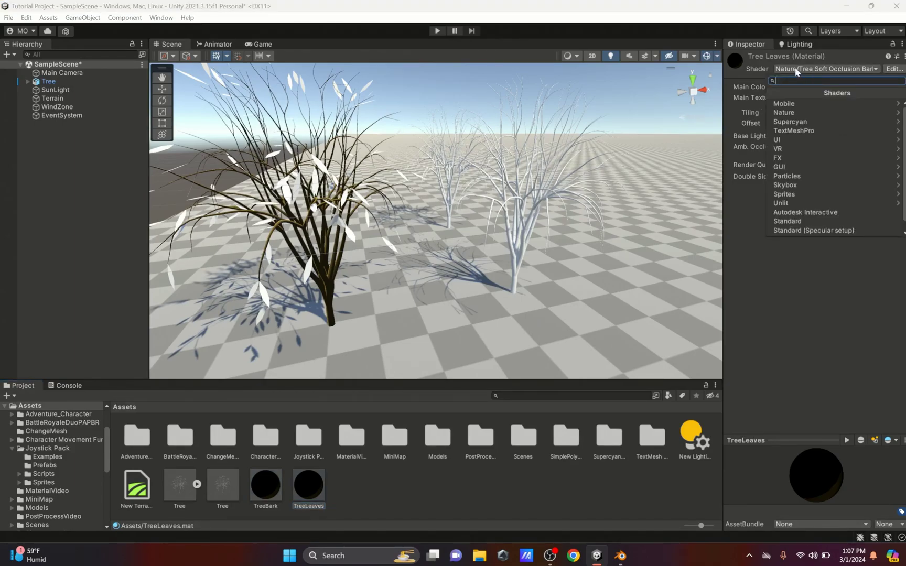
click(796, 111)
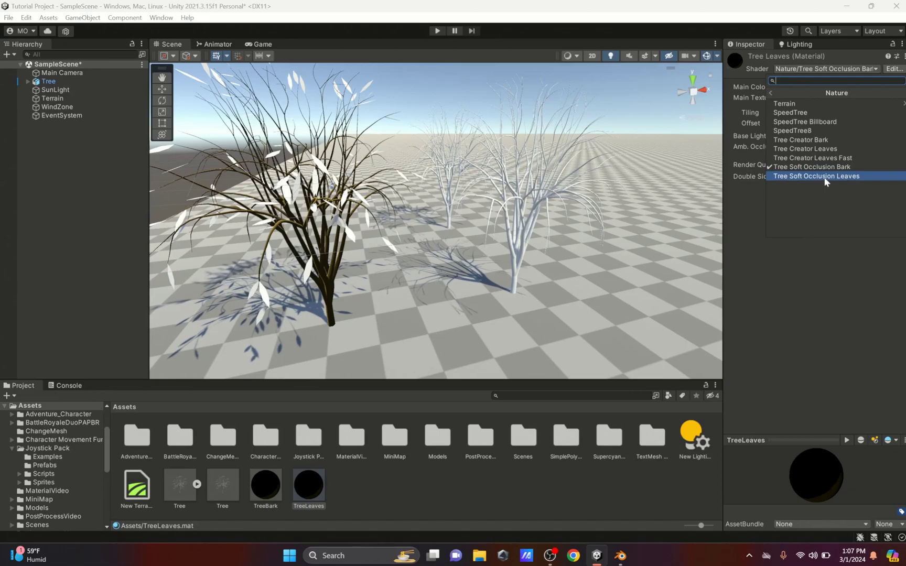
click(817, 177)
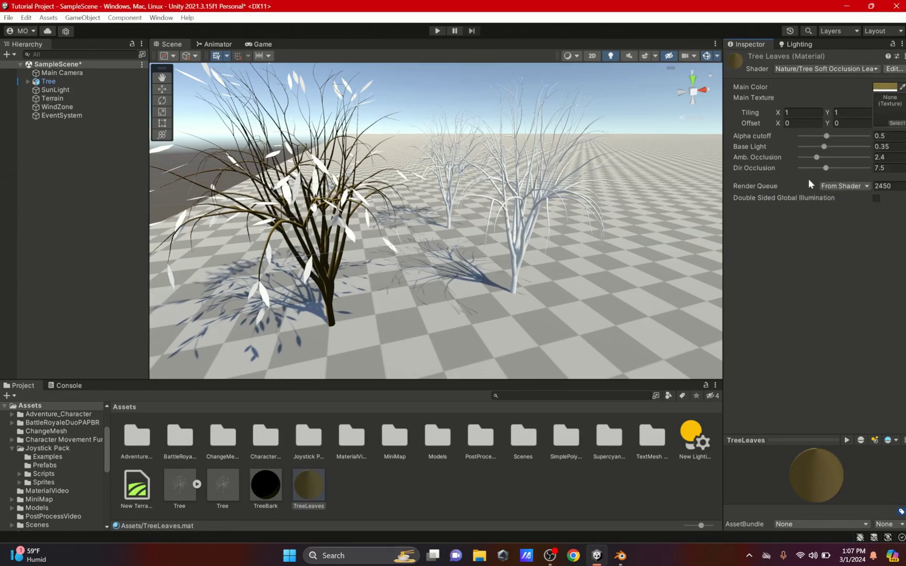
click(885, 87)
mouse_move(805, 151)
mouse_down()
mouse_move(821, 125)
mouse_move(848, 147)
mouse_up()
click(835, 157)
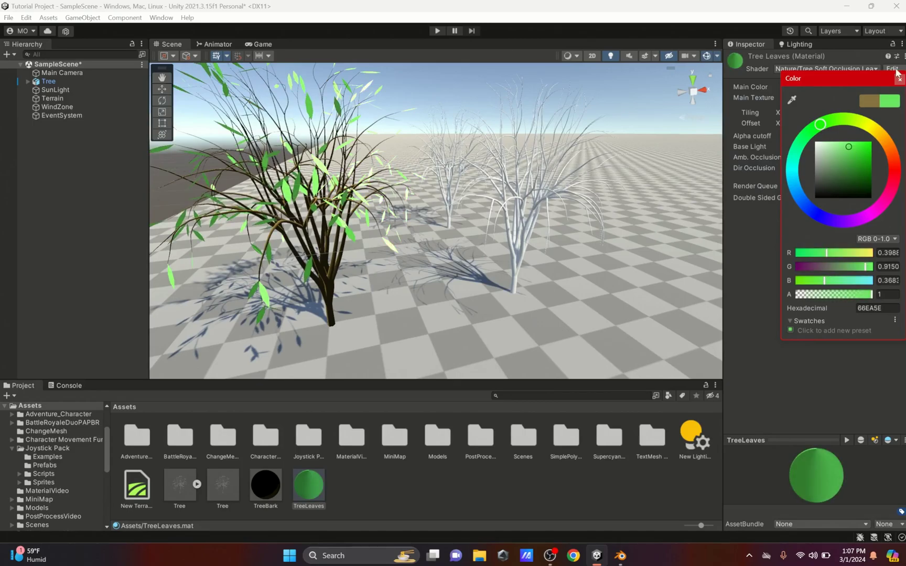
click(260, 44)
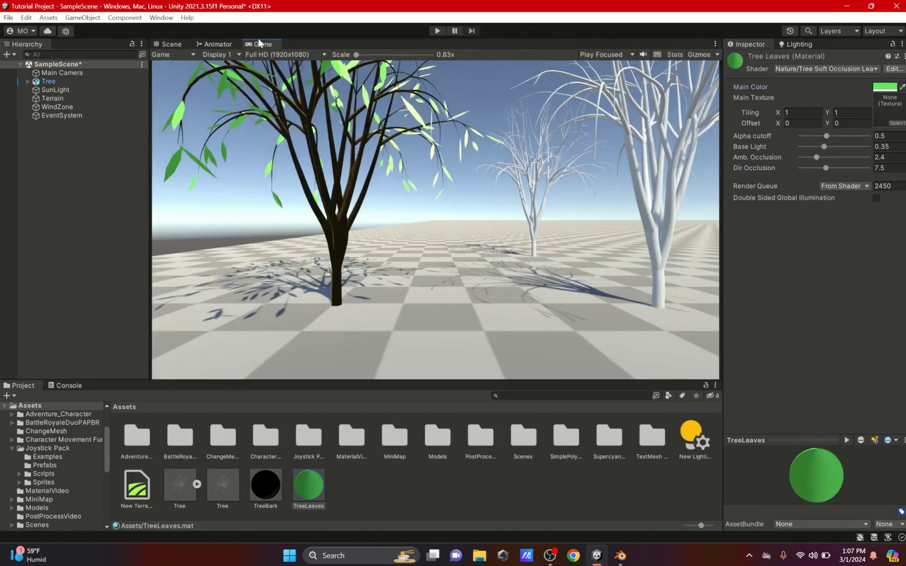
- Review the scene Tree's prefab overrides and delete the Tree object
click(50, 82)
click(860, 82)
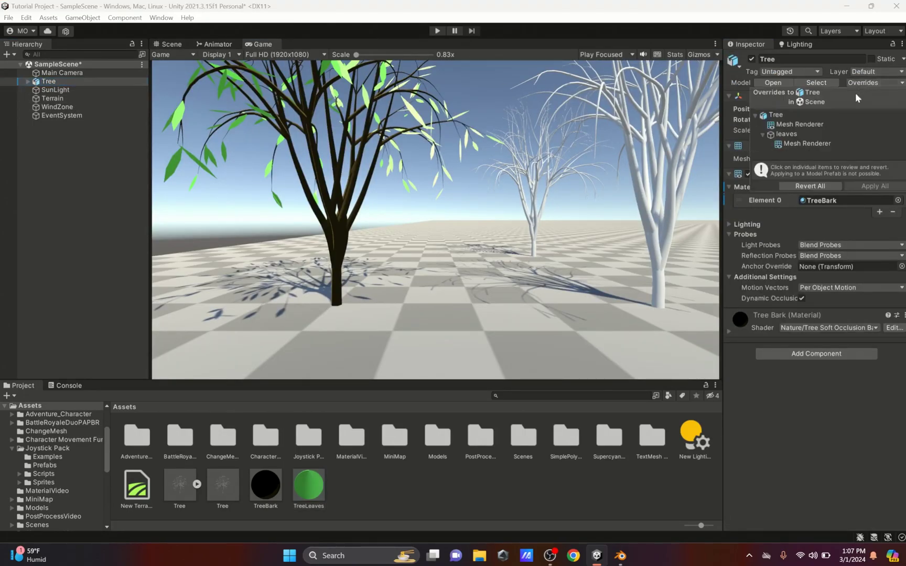
click(47, 82)
right_click(47, 82)
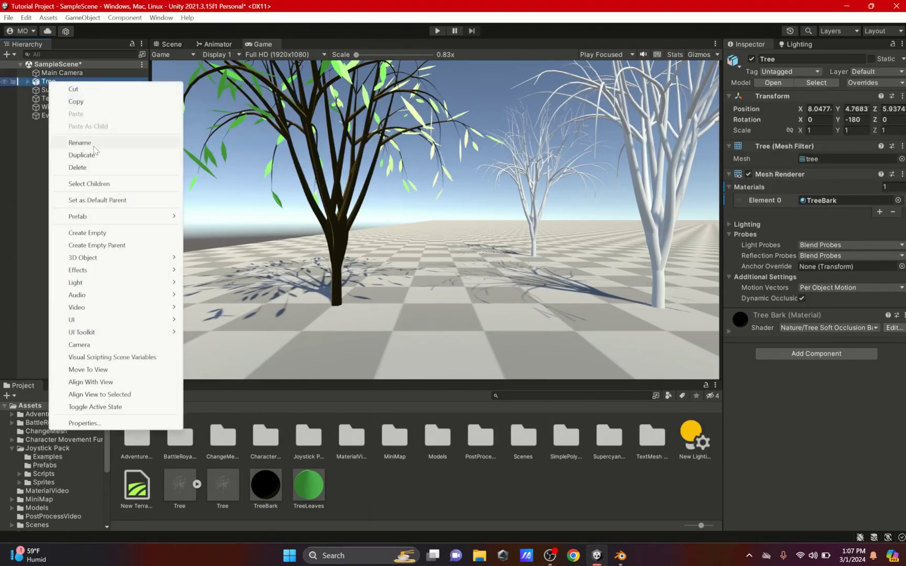
click(73, 166)
- Apply TreeBark to the tree's trunk and branches and TreeLeaves to its leaves
click(215, 485)
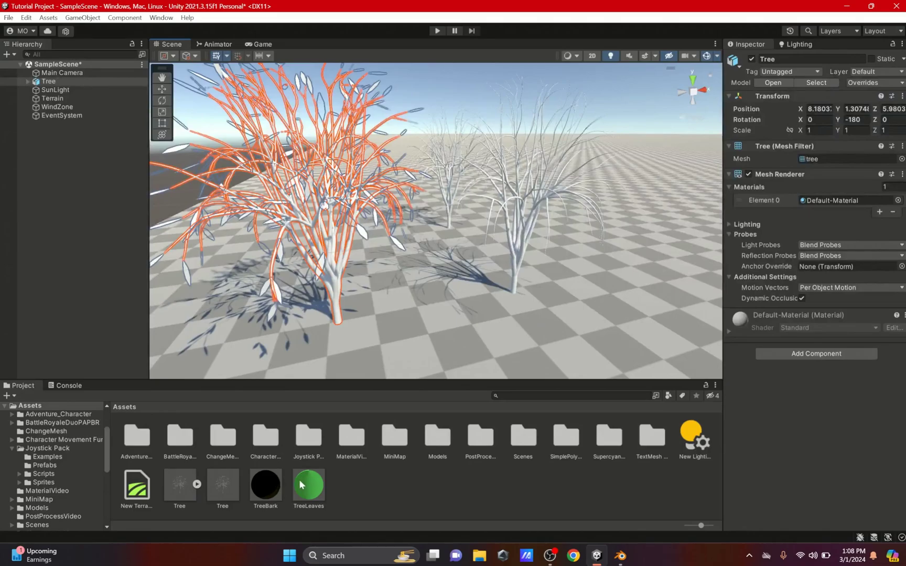
drag(266, 483, 325, 333)
drag(305, 494, 277, 301)
click(875, 82)
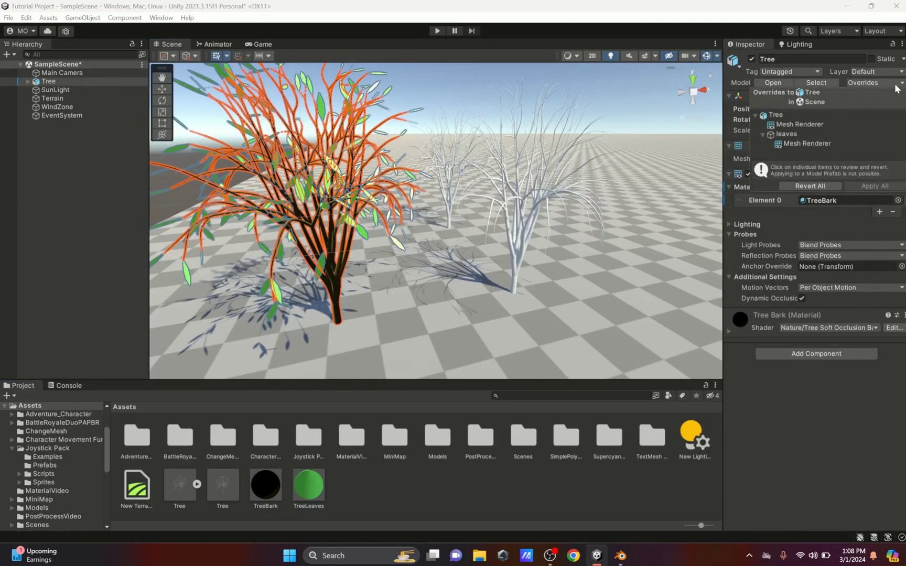
- Delete the old Tree.prefab asset from Assets
click(247, 496)
right_click(233, 481)
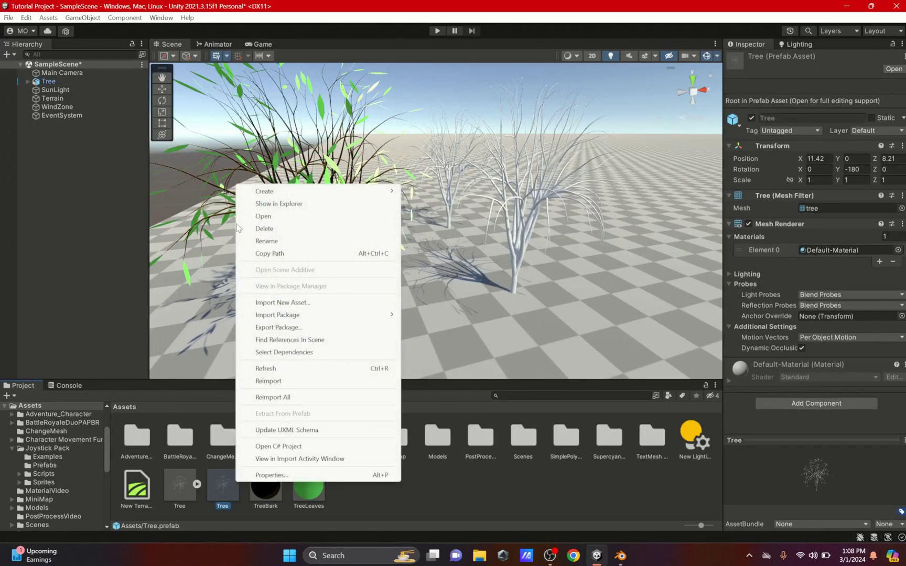
click(265, 229)
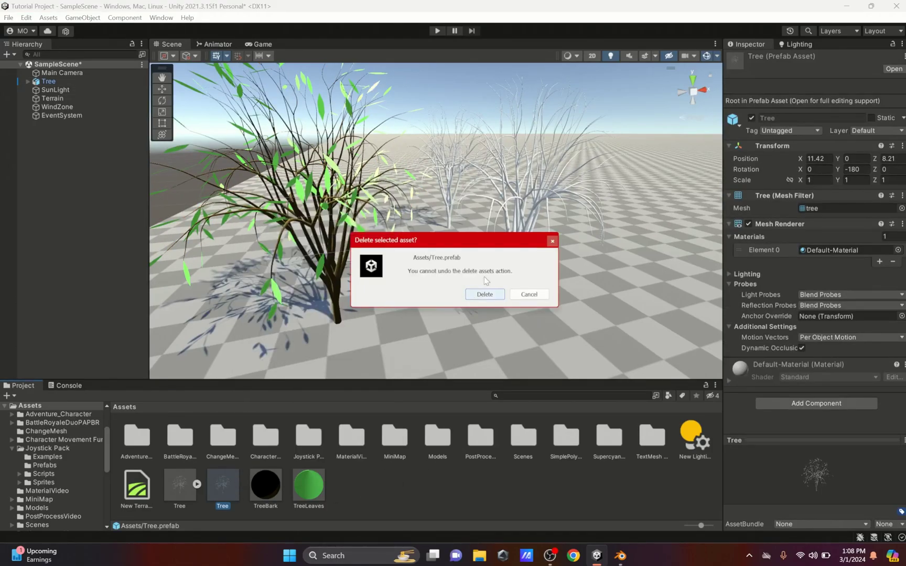
click(485, 295)
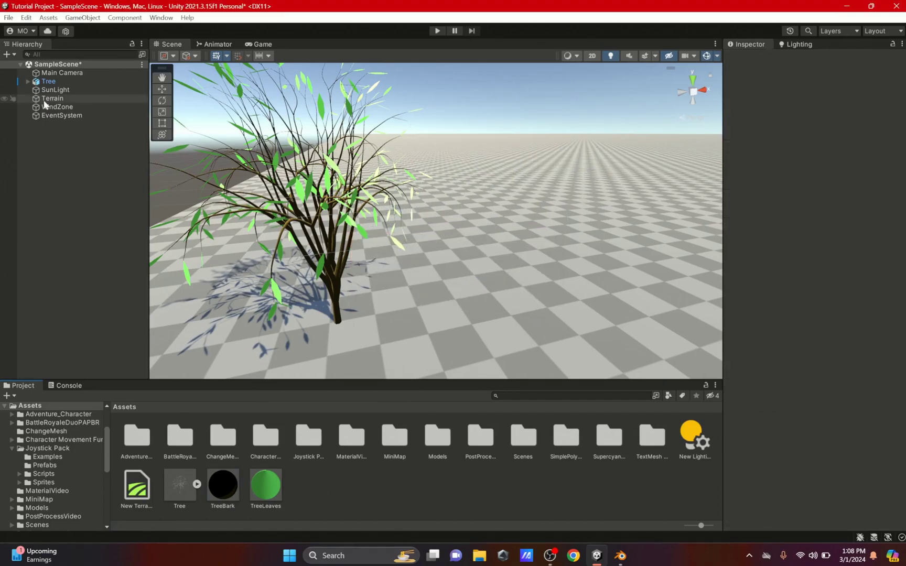
- Save the scene Tree as a new original prefab and select the Terrain
drag(311, 502, 312, 502)
click(429, 293)
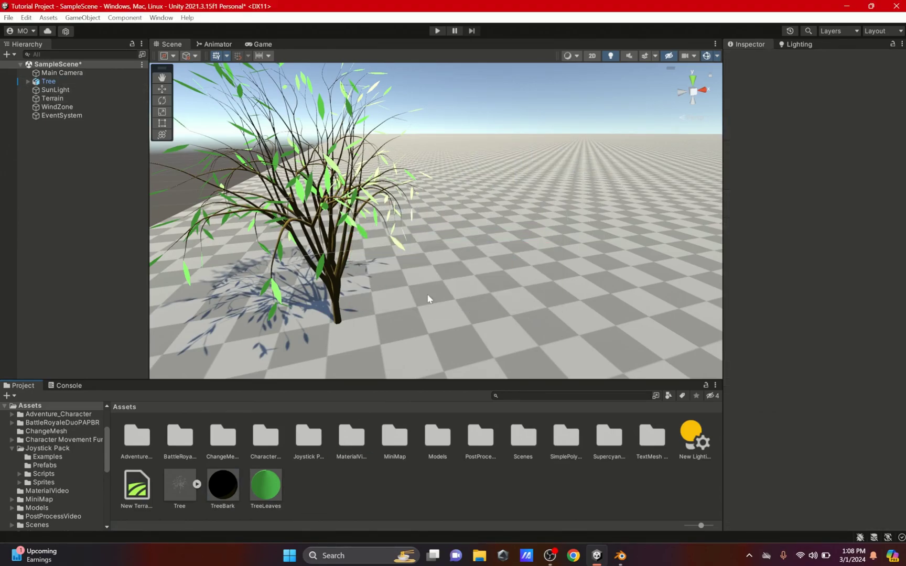
click(52, 98)
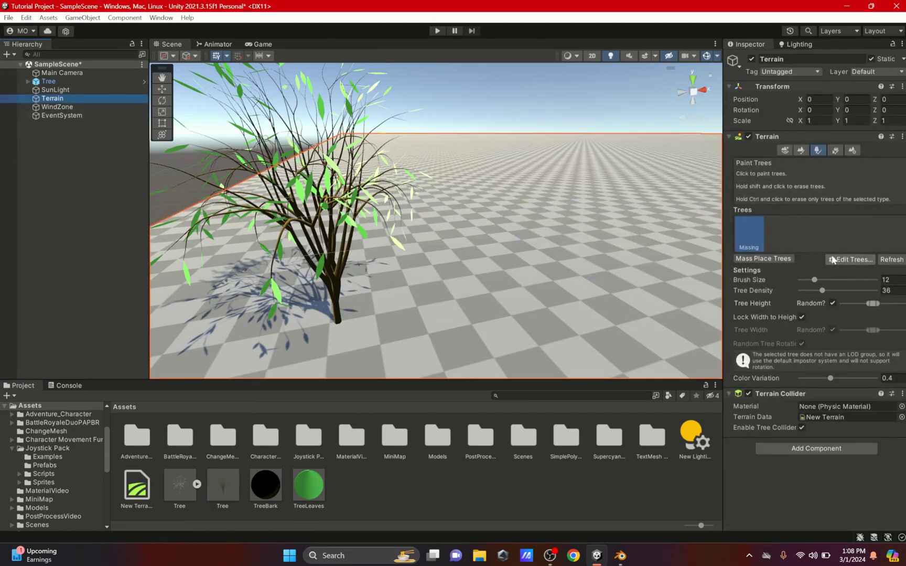
- Replace the terrain's missing tree entry with the new Tree prefab and apply it
click(832, 260)
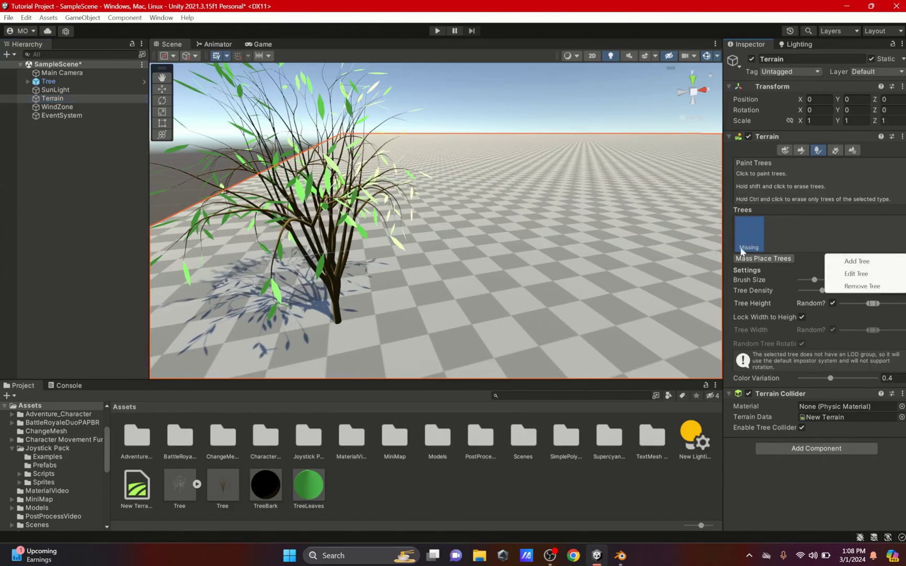
click(856, 274)
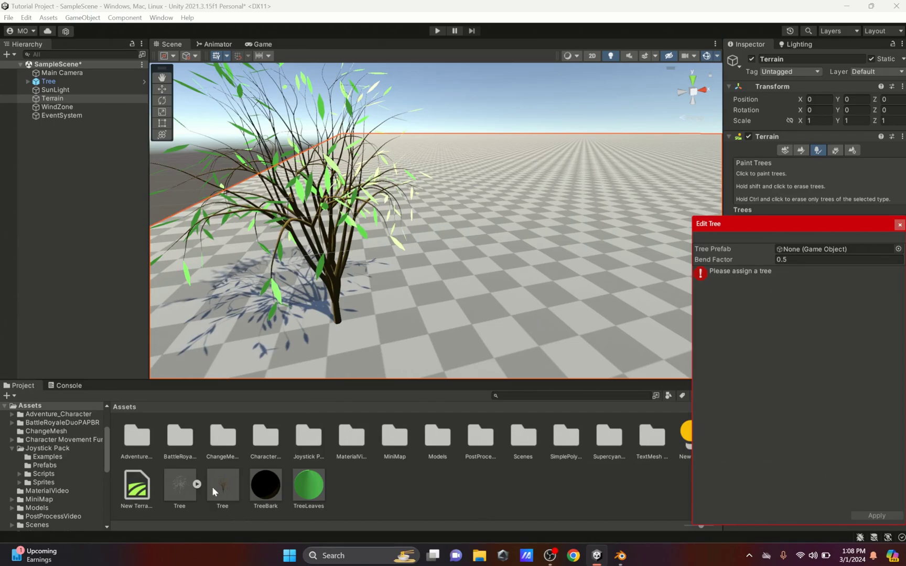
drag(212, 486, 791, 249)
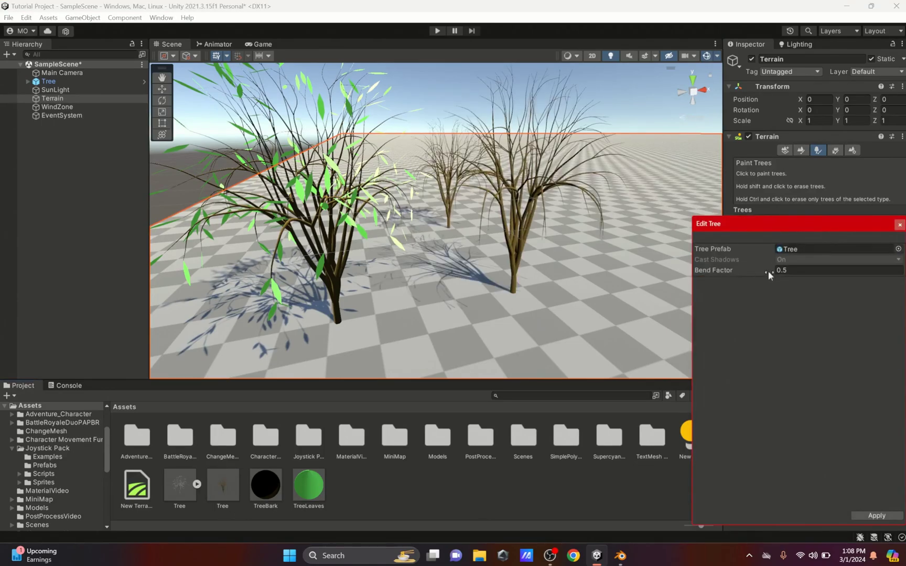
click(877, 515)
- Delete the standalone Tree from the Hierarchy and start play mode
click(72, 82)
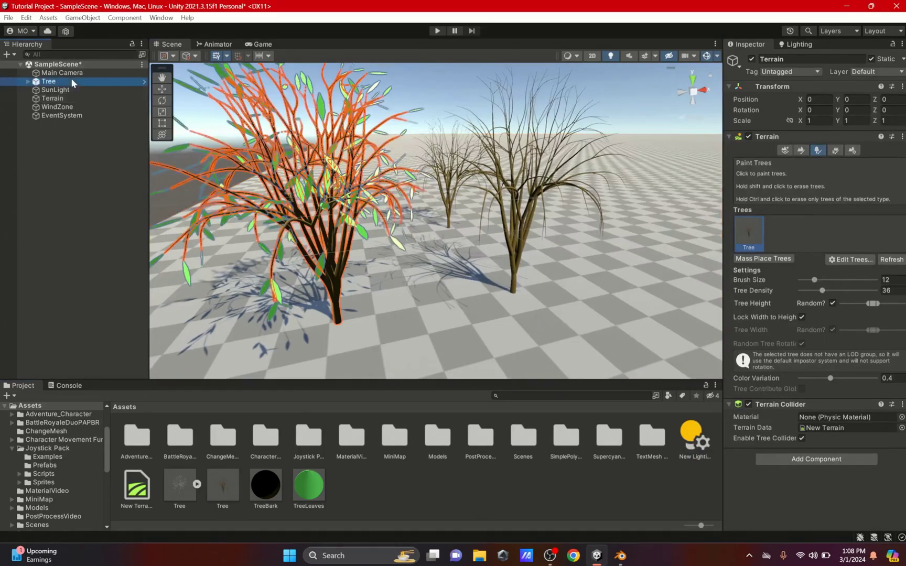
right_click(71, 81)
click(91, 168)
click(437, 31)
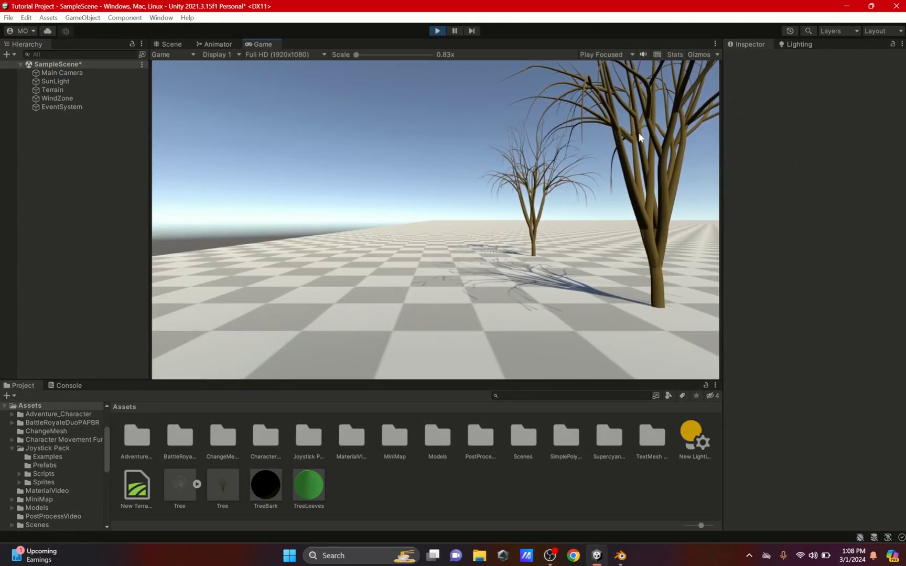
- Raise the WindZone's Main wind strength to 3.34 during play, then stop the game
click(65, 98)
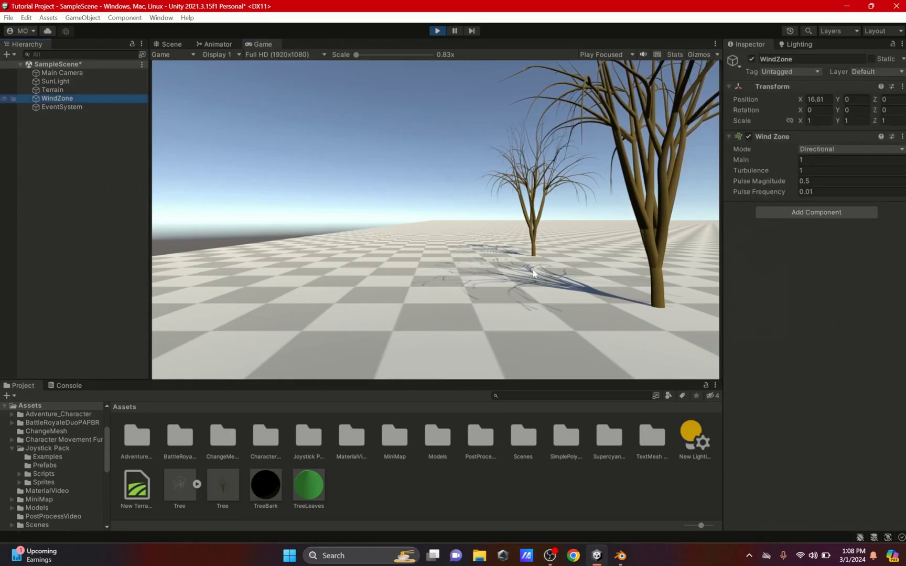
drag(757, 158, 751, 181)
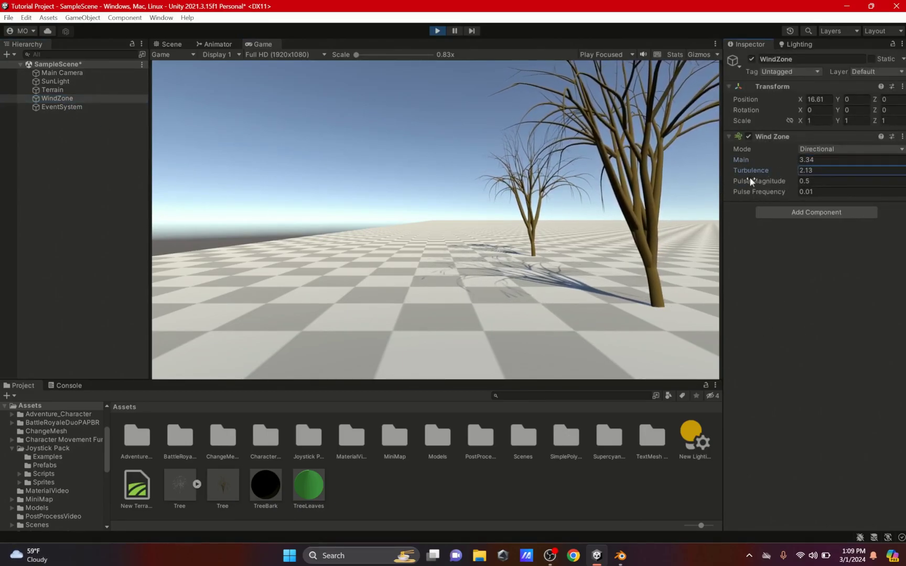
click(437, 31)
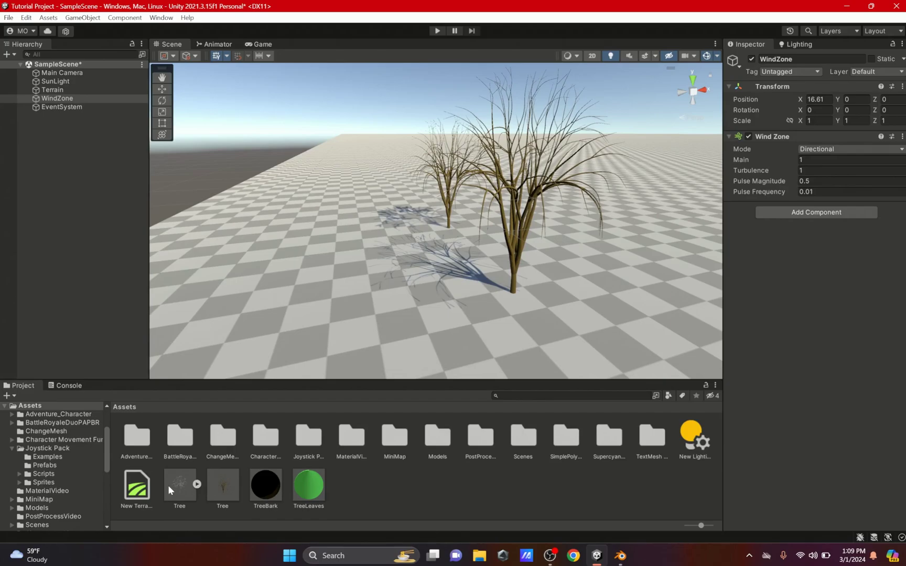
- Open the Tree prefab and add an LOD Group component to its root object
click(221, 484)
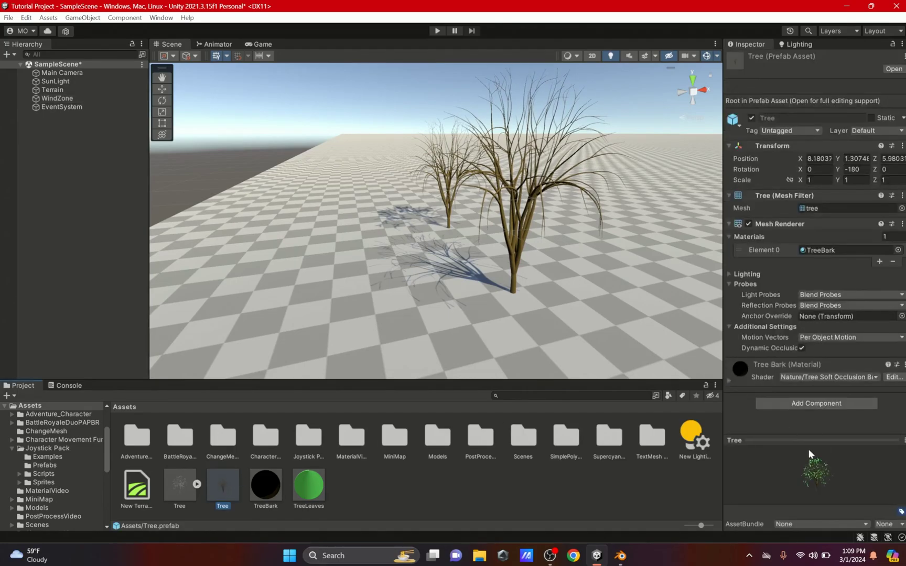
double_click(224, 487)
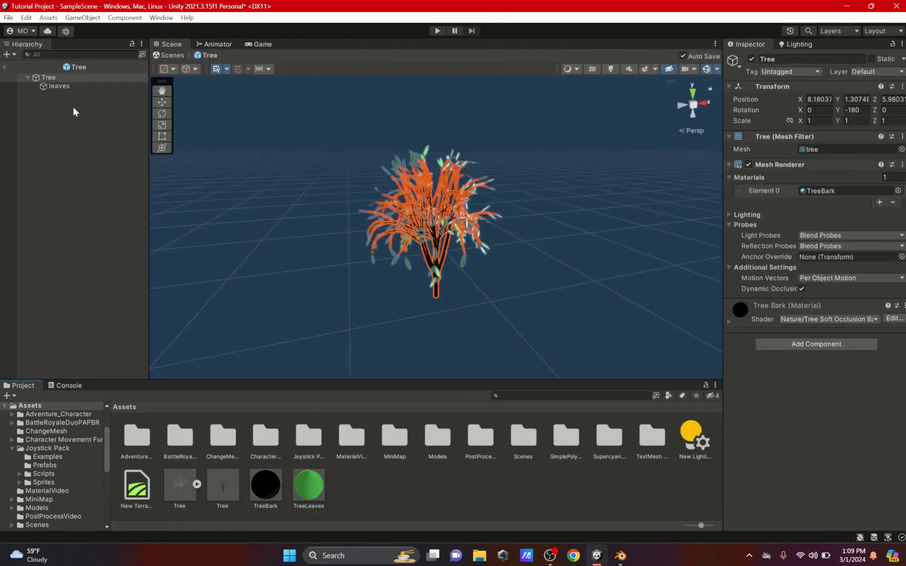
click(76, 118)
click(48, 77)
click(833, 342)
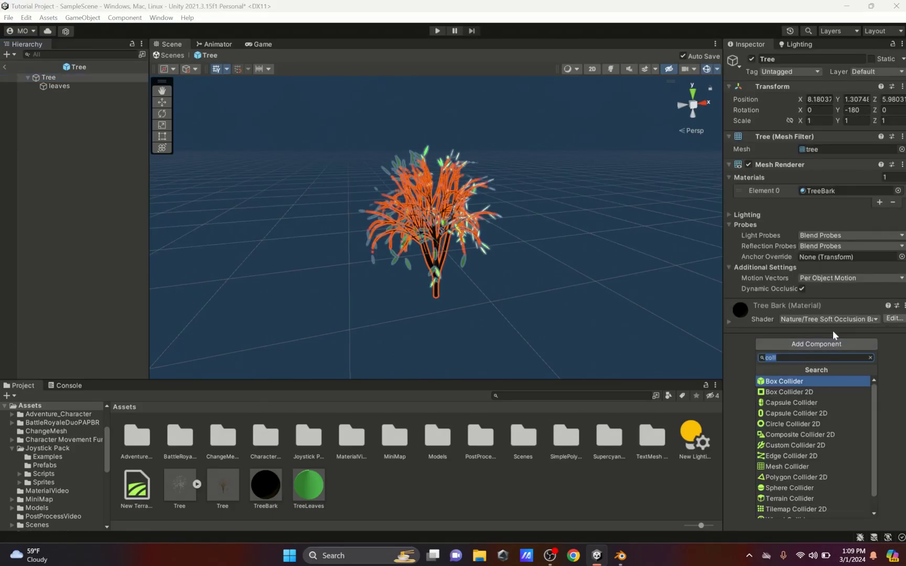
text(lod)
key(Return)
- Add renderer slots to LOD 0, 1 and 2 and assign the Tree and leaves renderers
click(740, 330)
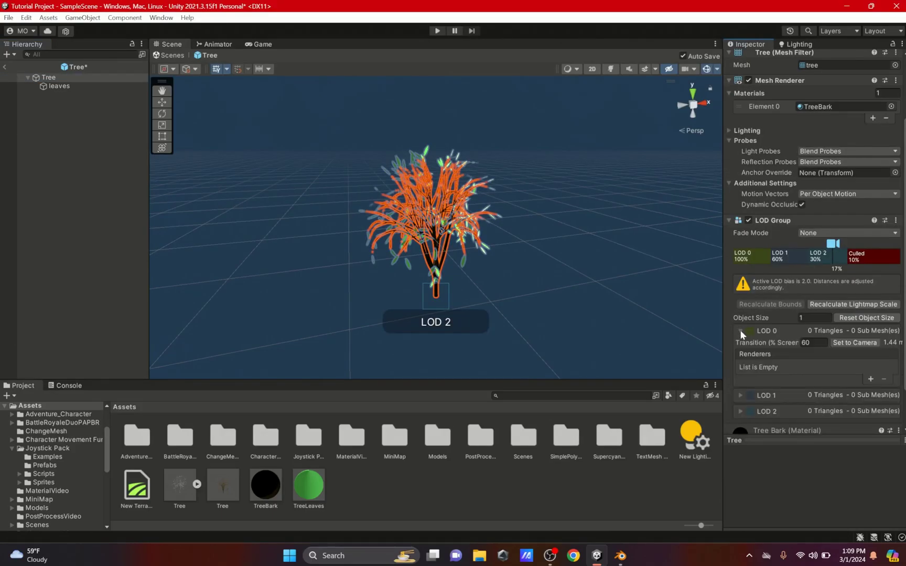
scroll(790, 325, down, 2)
click(740, 346)
scroll(742, 347, down, 4)
click(742, 347)
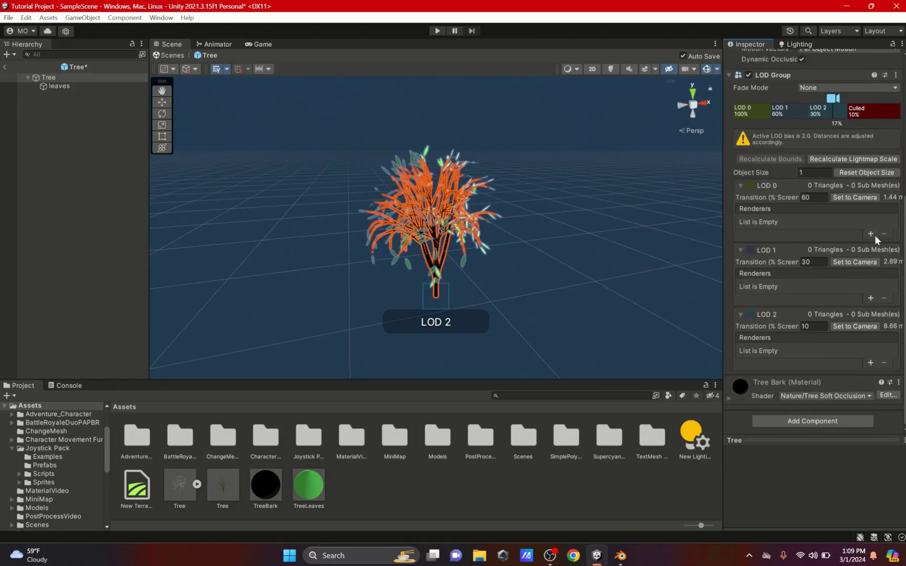
click(870, 234)
click(871, 234)
click(870, 312)
click(869, 311)
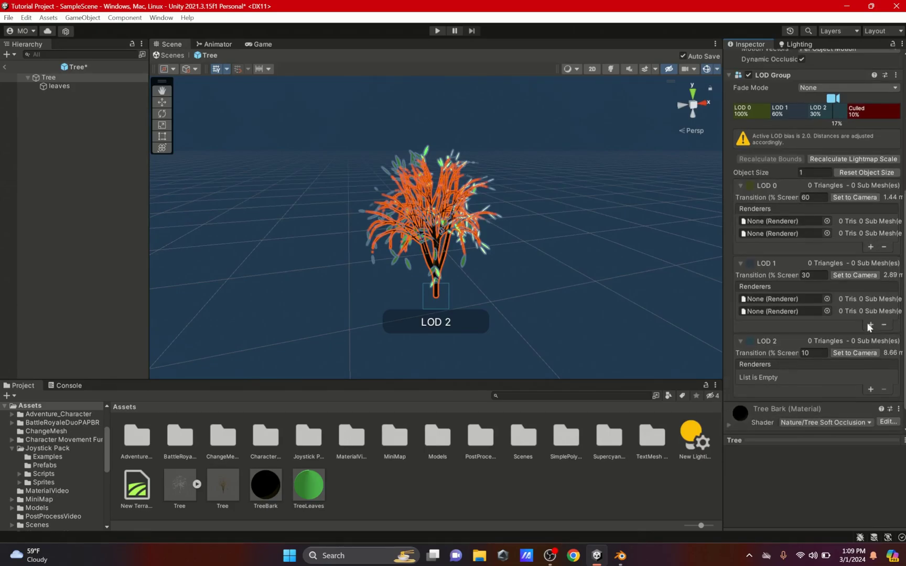
click(868, 389)
click(870, 391)
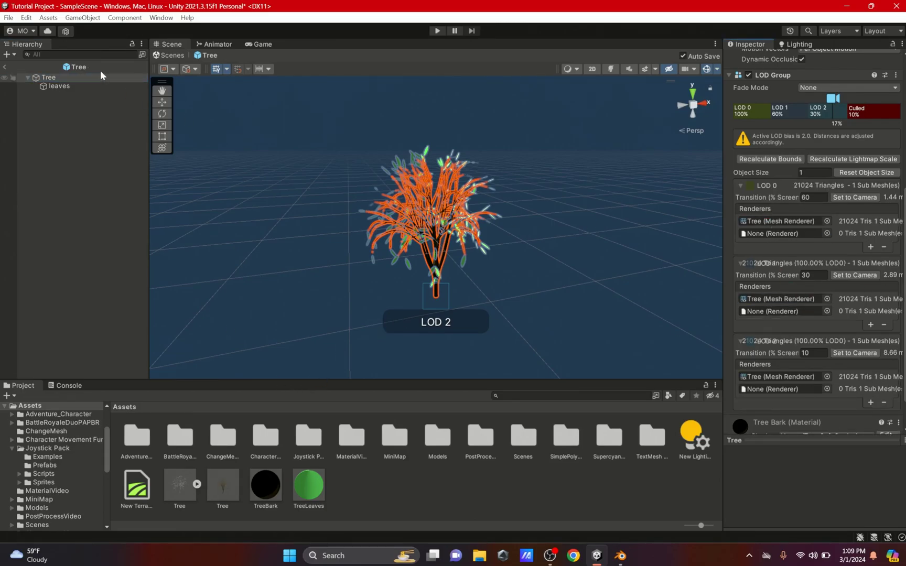
drag(93, 87, 776, 310)
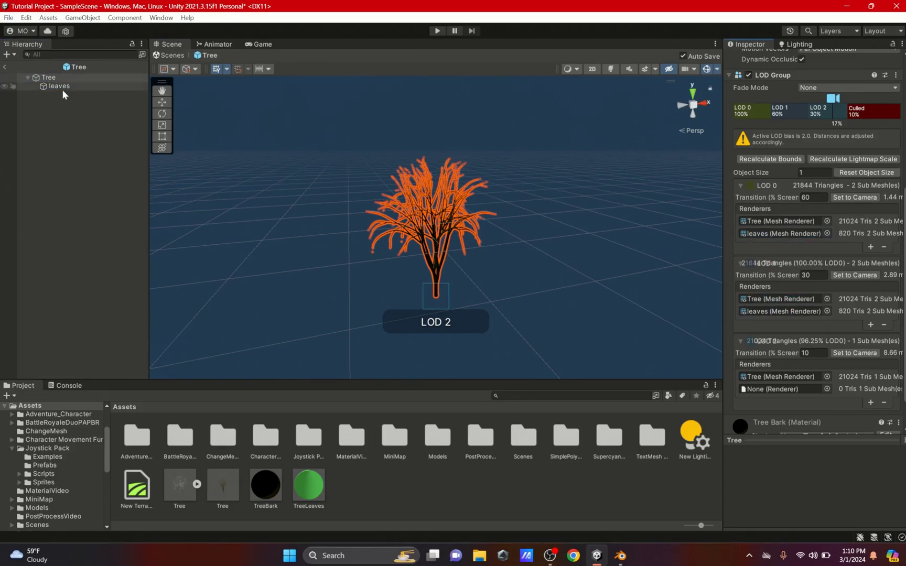
drag(62, 89, 778, 389)
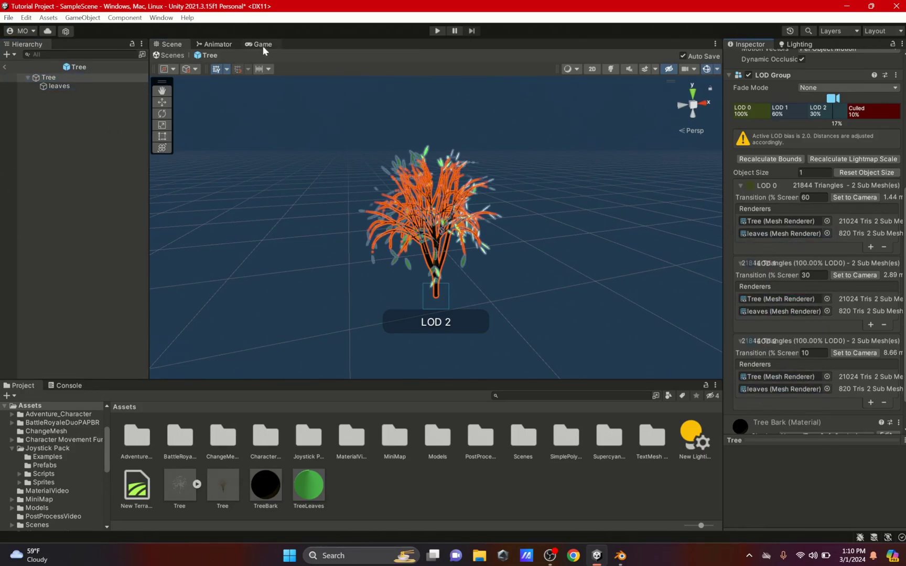
- Return to SampleScene, test-play the leafy terrain trees, select WindZone, and switch to Blender
click(4, 67)
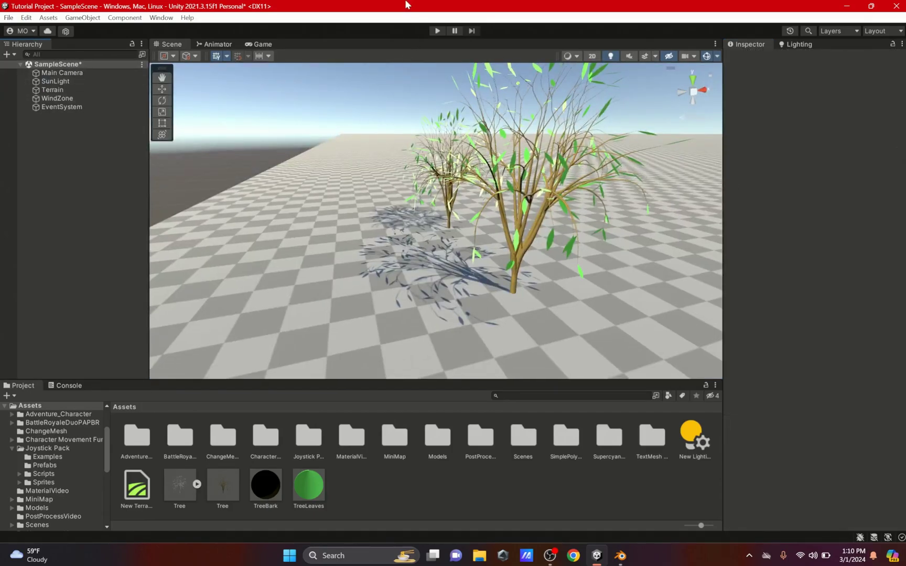
click(438, 31)
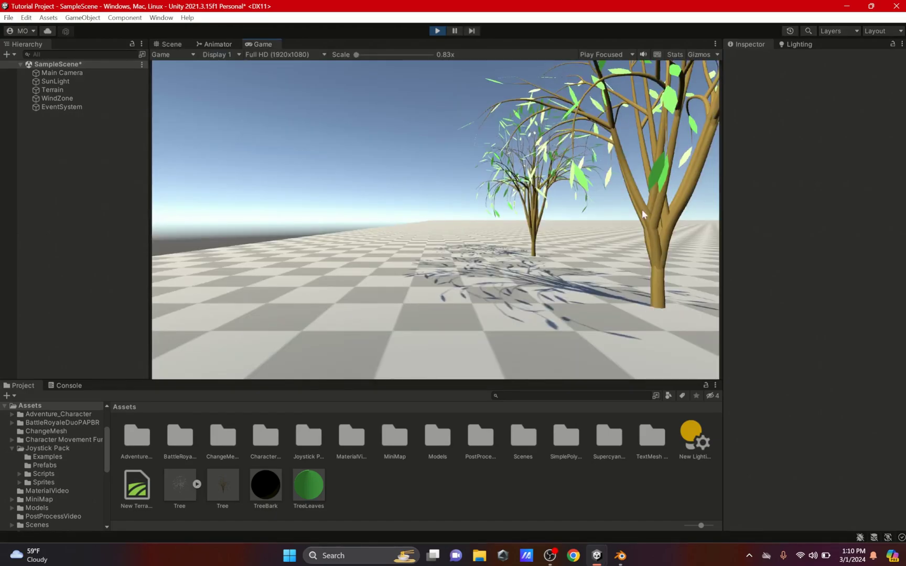
click(437, 31)
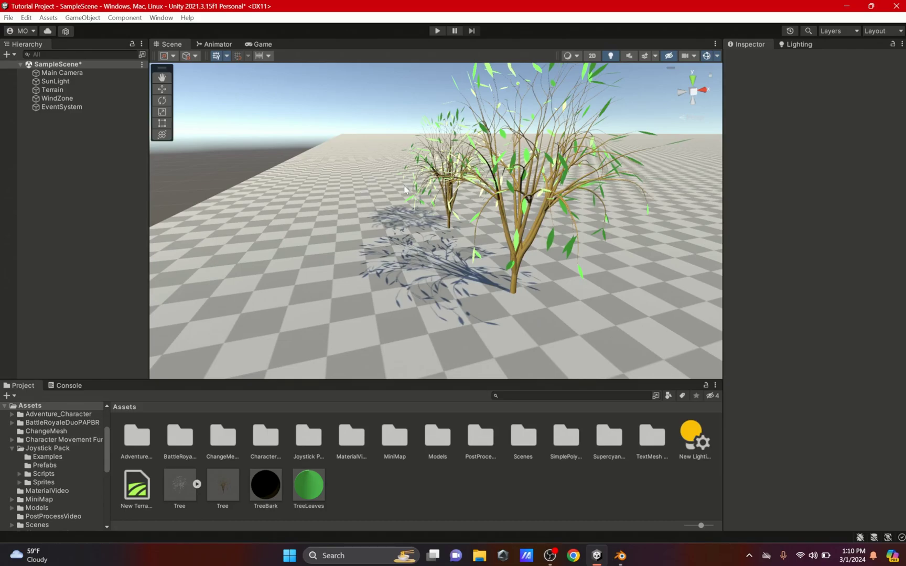
click(61, 99)
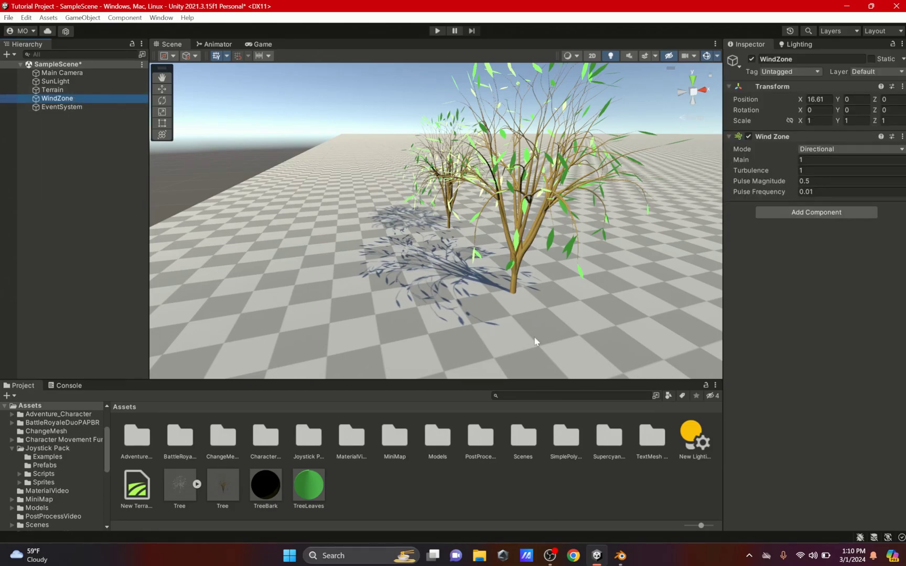
click(620, 555)
- In the Animation workspace, select the tree curve and insert keyframes for its current pose
scroll(294, 92, up, 5)
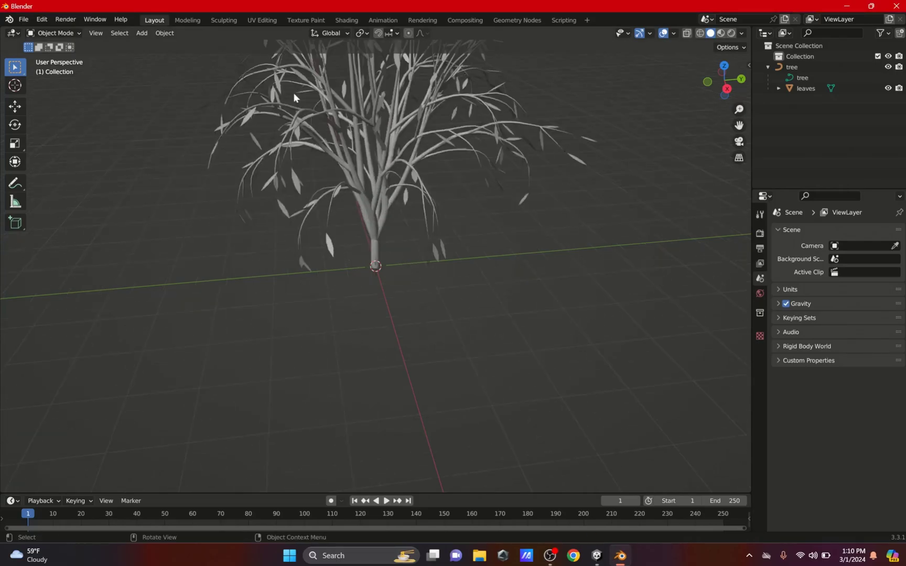
scroll(321, 112, down, 6)
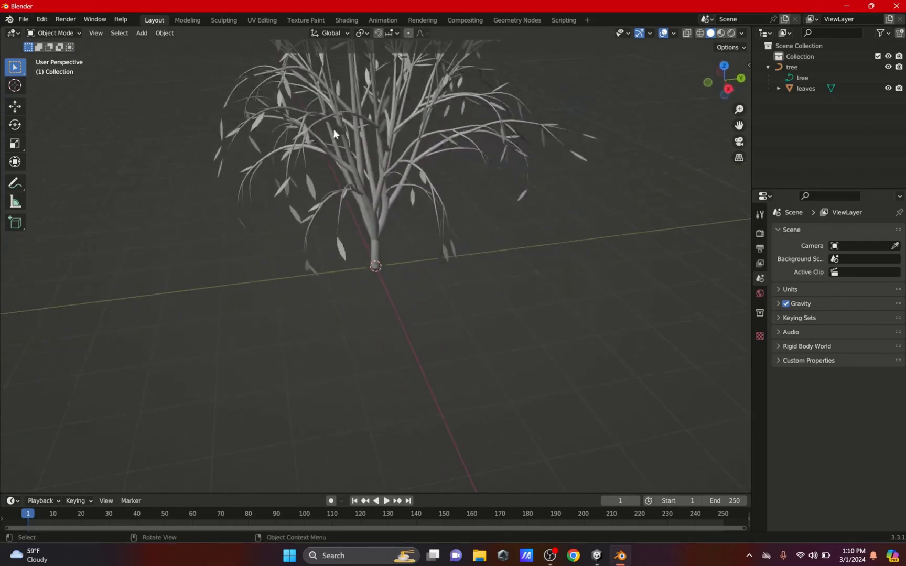
click(385, 20)
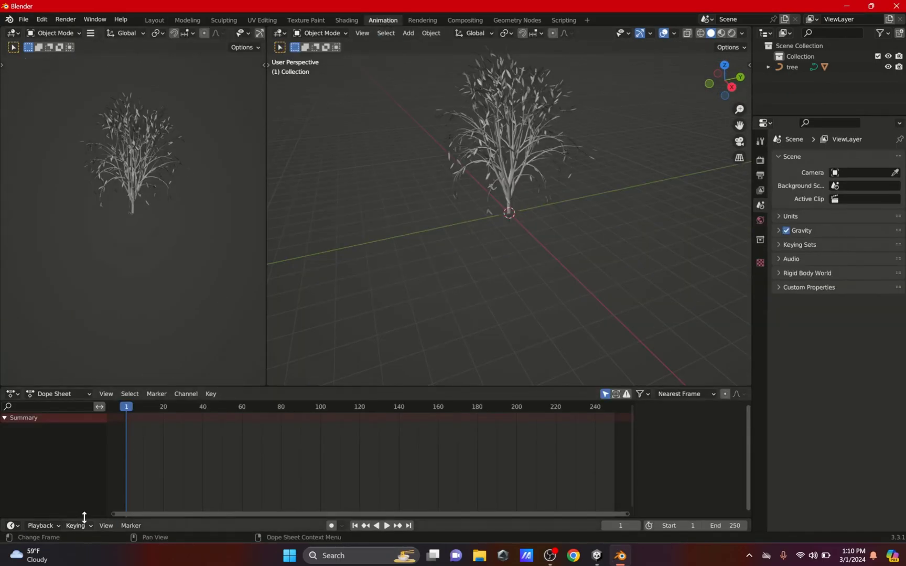
click(768, 66)
click(801, 77)
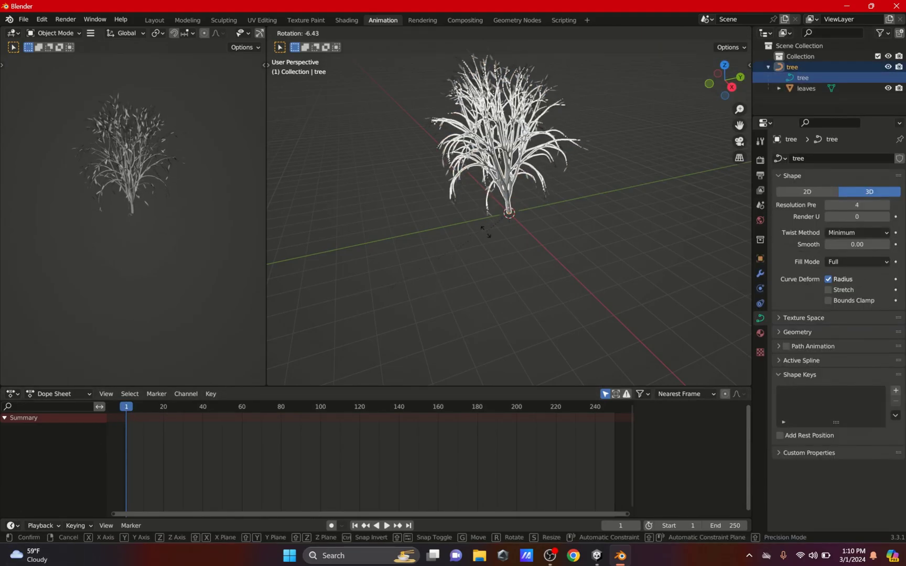
right_click(125, 420)
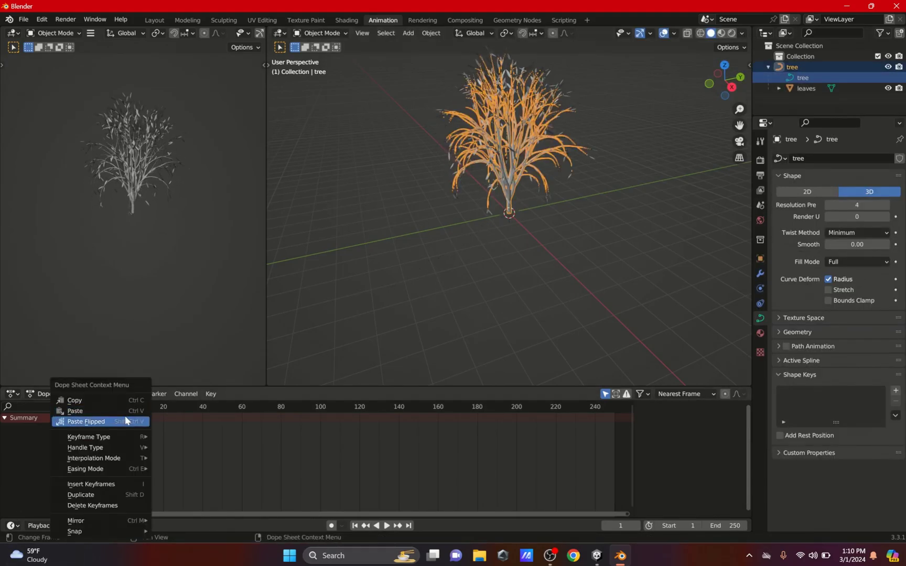
click(125, 483)
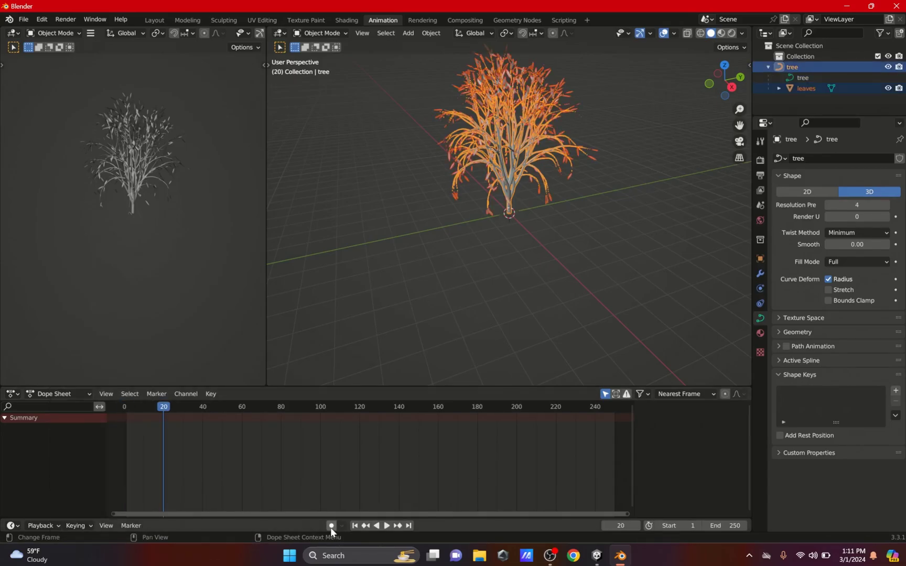
- Try a free rotation keyed at frame 20, preview it, then undo it
key(r)
click(518, 142)
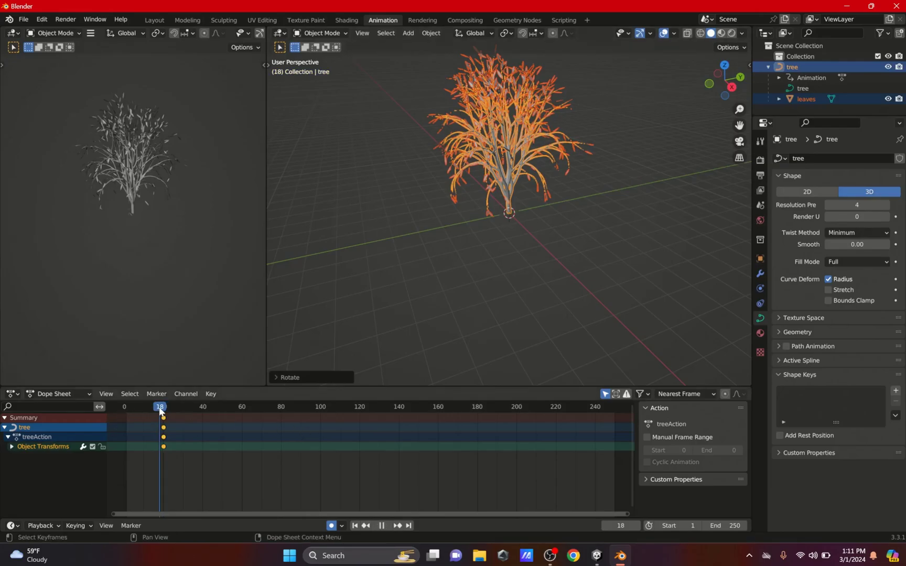
drag(159, 407, 124, 406)
key(space)
key(ctrl+z)
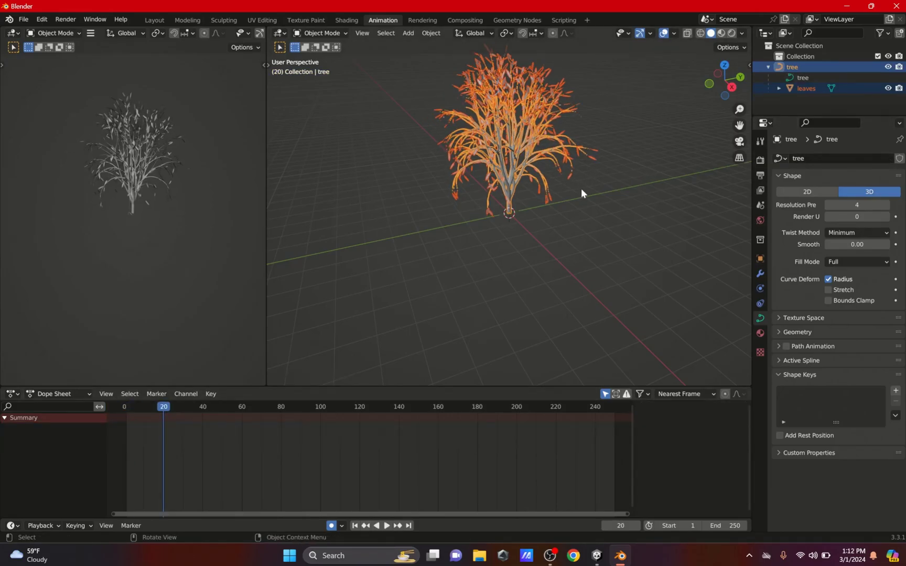
- Key X-axis rotations of the tree at frame 20 and frame 0
key(r)
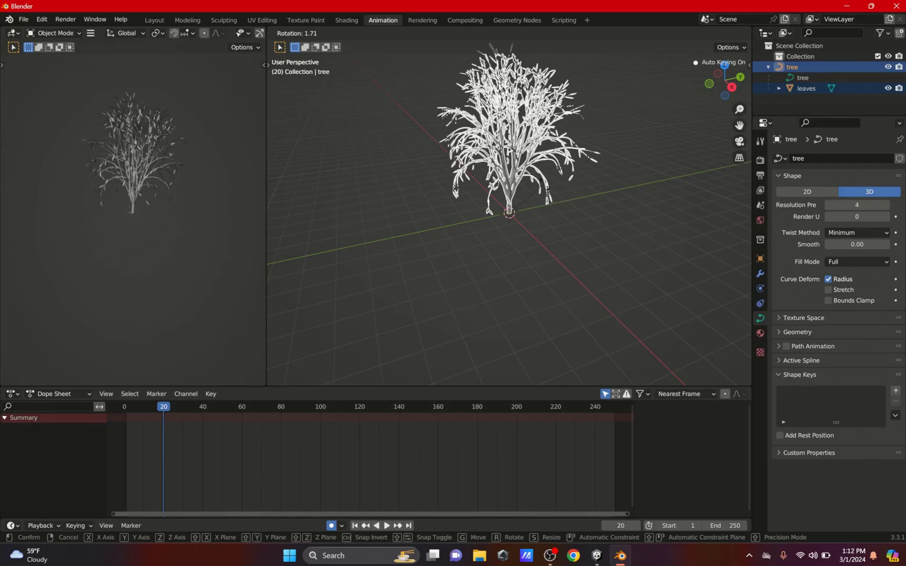
key(x)
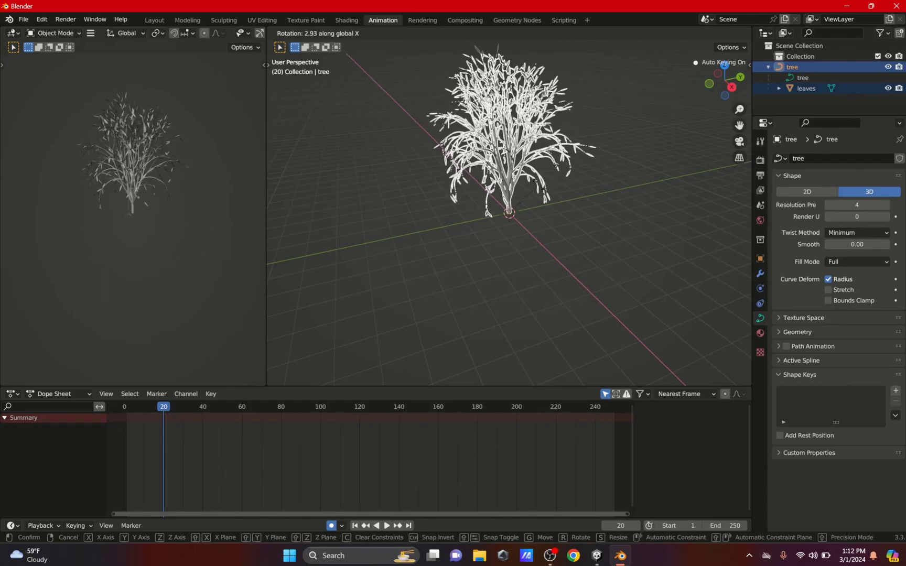
click(536, 184)
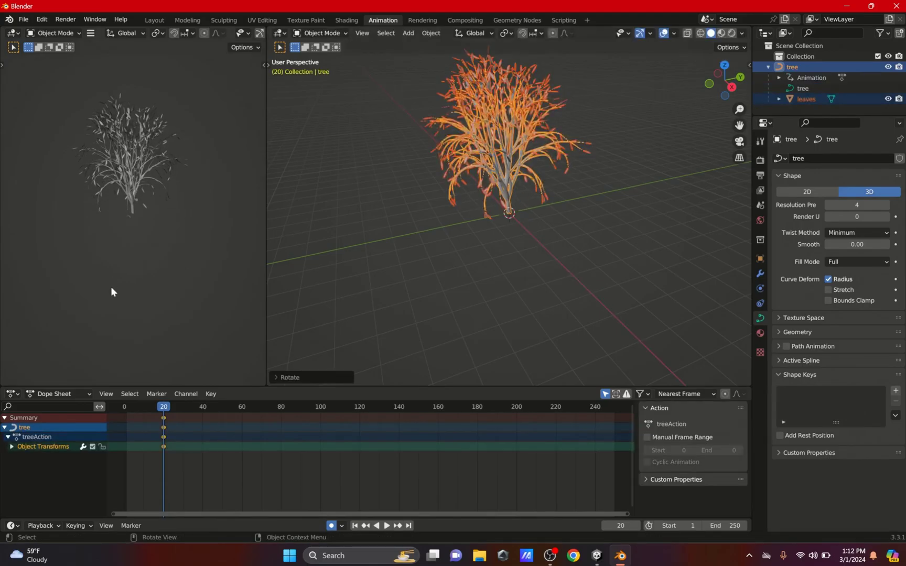
click(122, 406)
key(r)
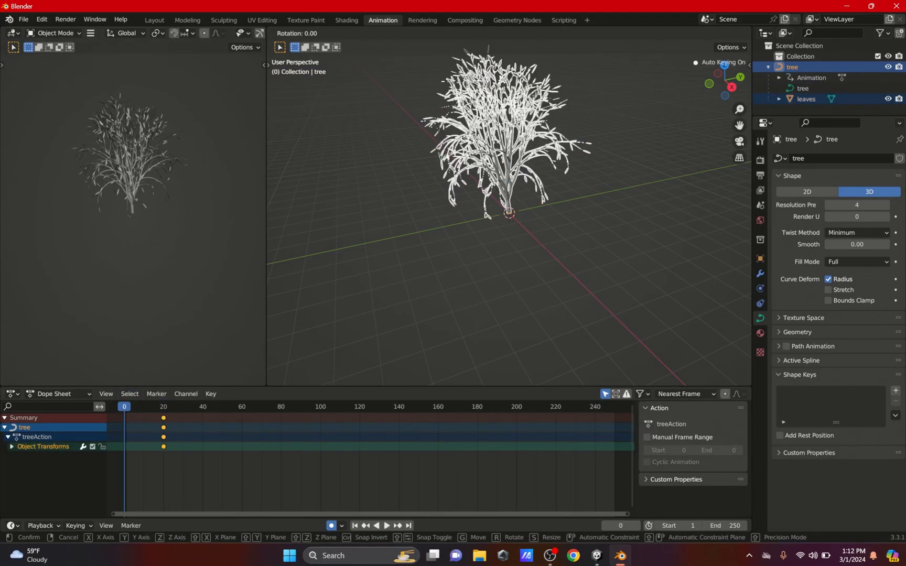
key(x)
key(Return)
- Key another X-axis tilt of the tree at frame 41
key(space)
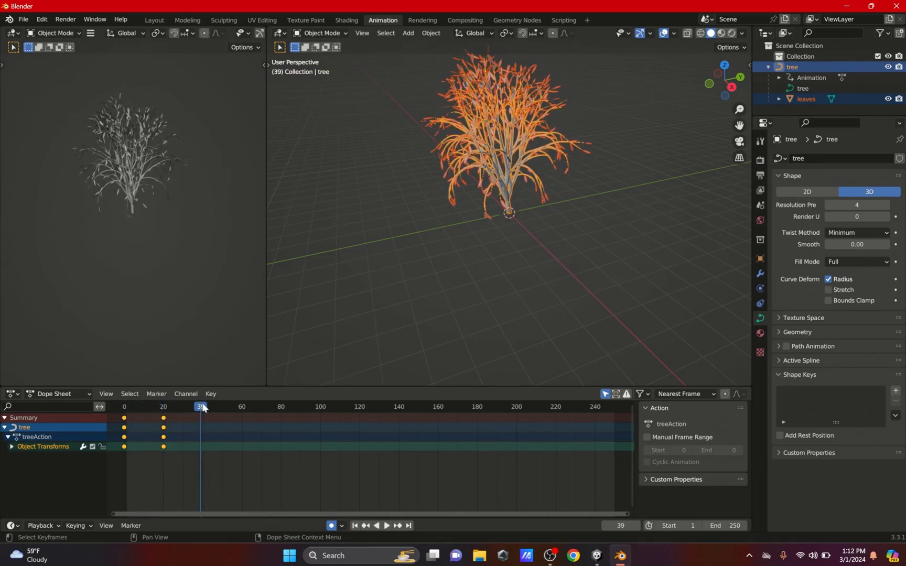
key(space)
key(r)
key(x)
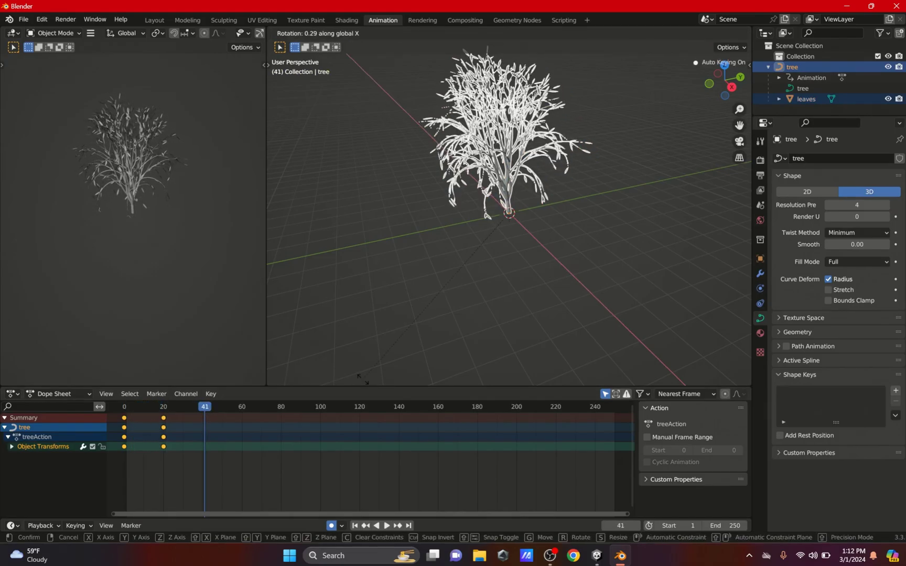
key(Return)
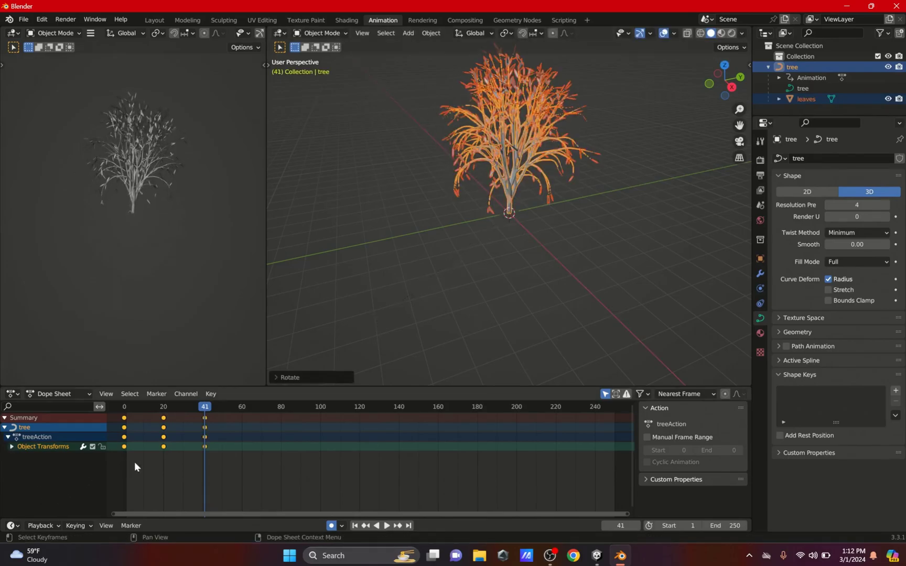
- Copy the frame-0 keys to frame 60 and play back the sway
drag(140, 463, 121, 415)
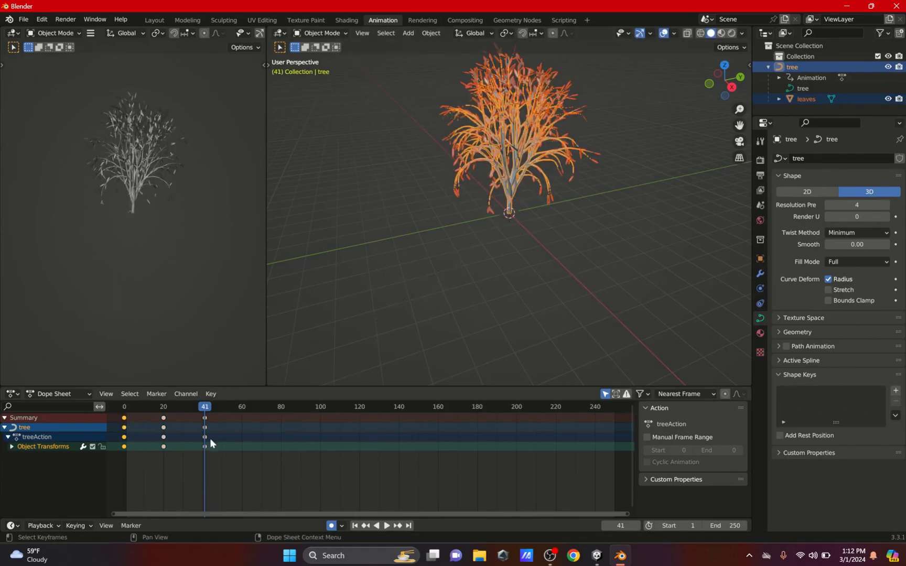
click(238, 407)
key(ctrl+v)
click(116, 406)
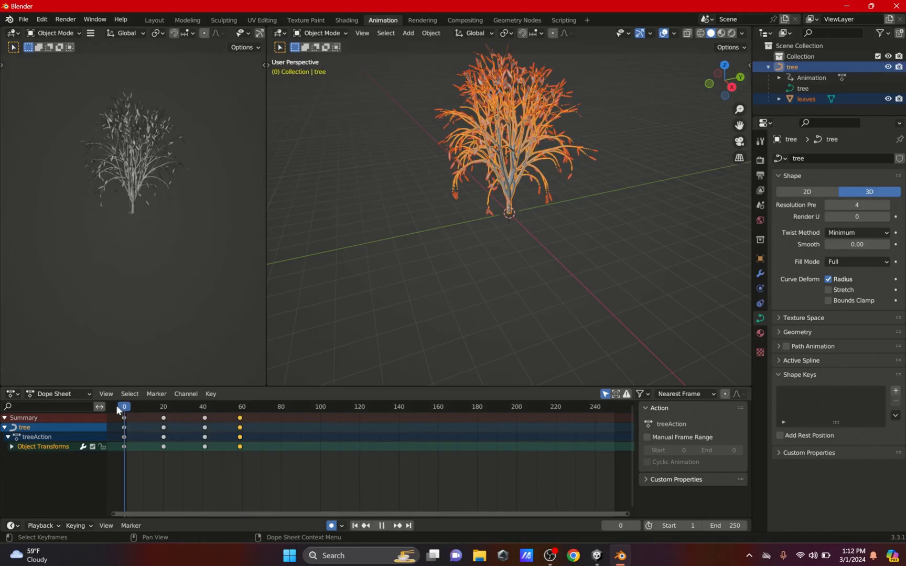
key(space)
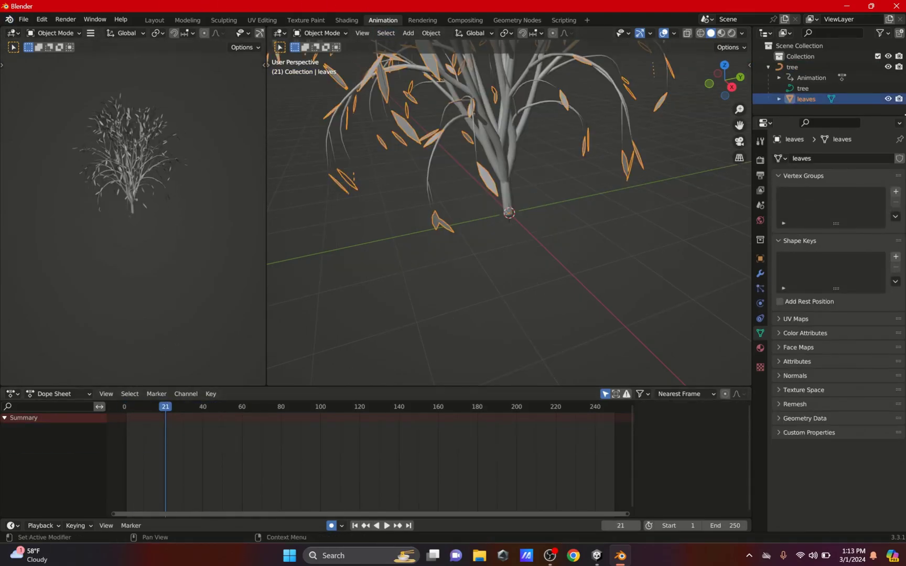
- Export the tree as FBX to Tutorial Project\Assets without Camera and Lamp, applying transforms
click(825, 67)
click(23, 20)
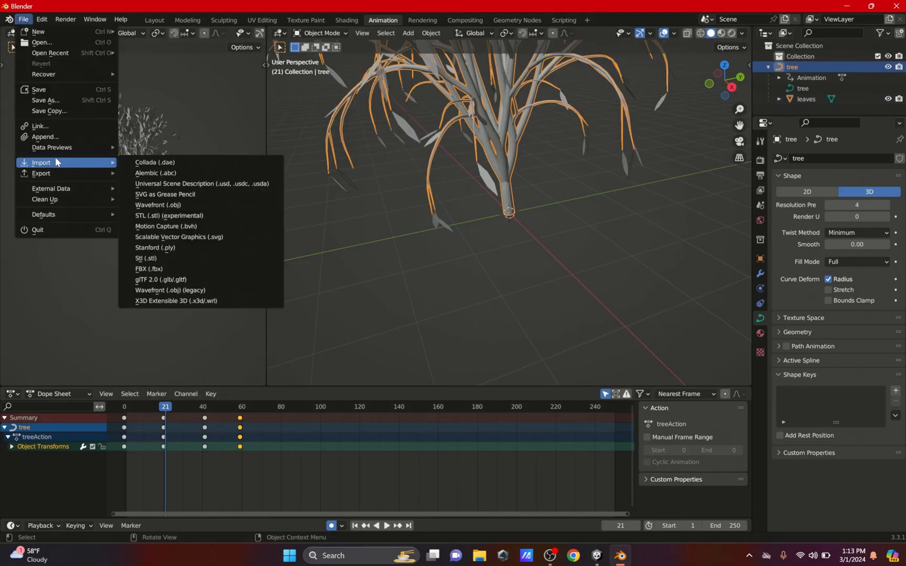
mouse_move(58, 174)
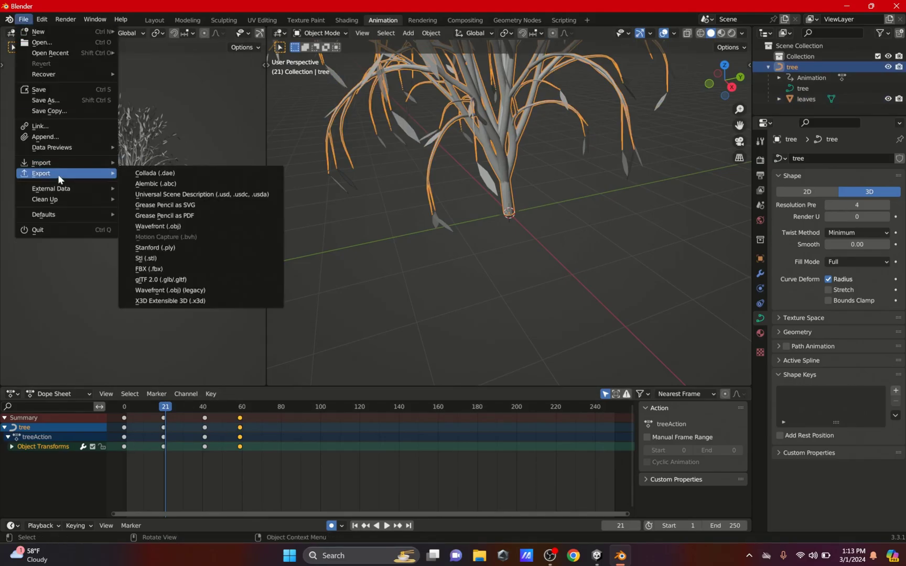
click(165, 268)
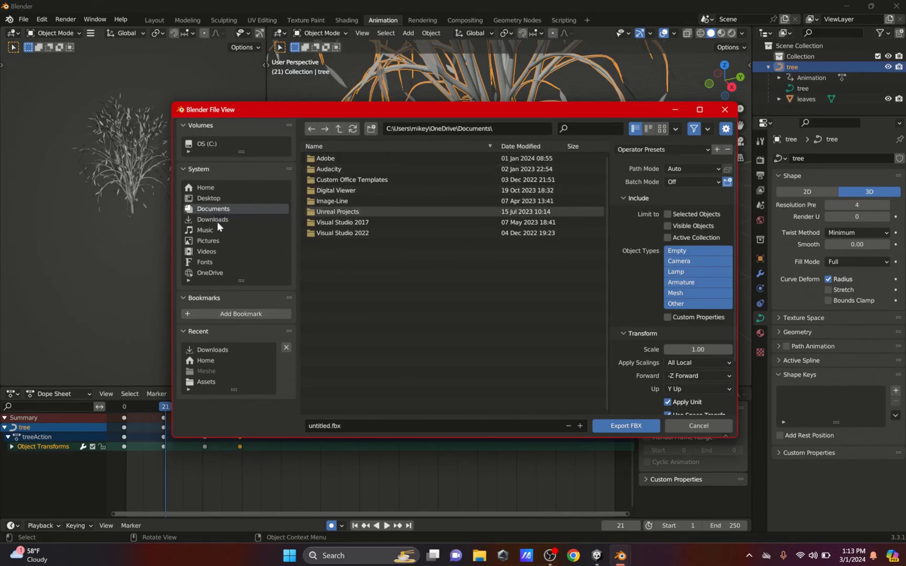
click(206, 382)
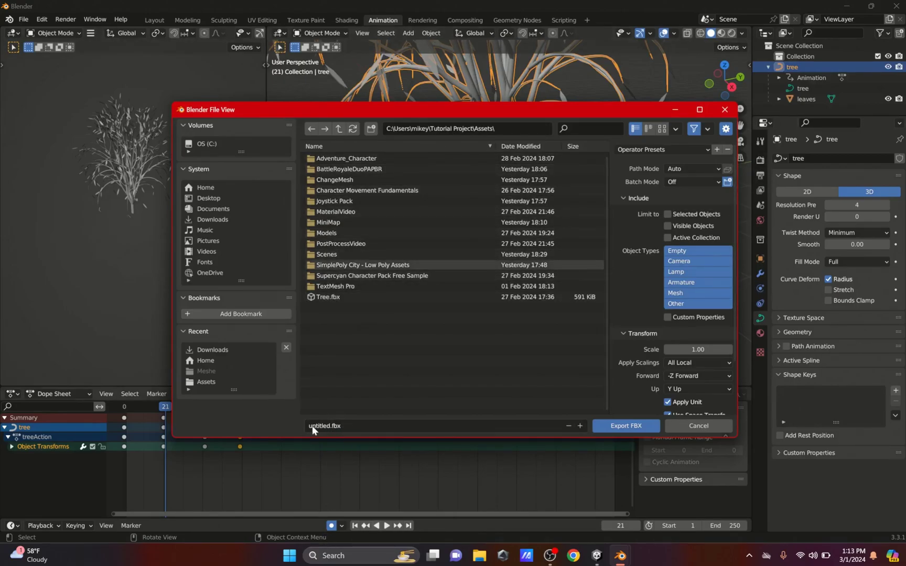
scroll(681, 247, down, 2)
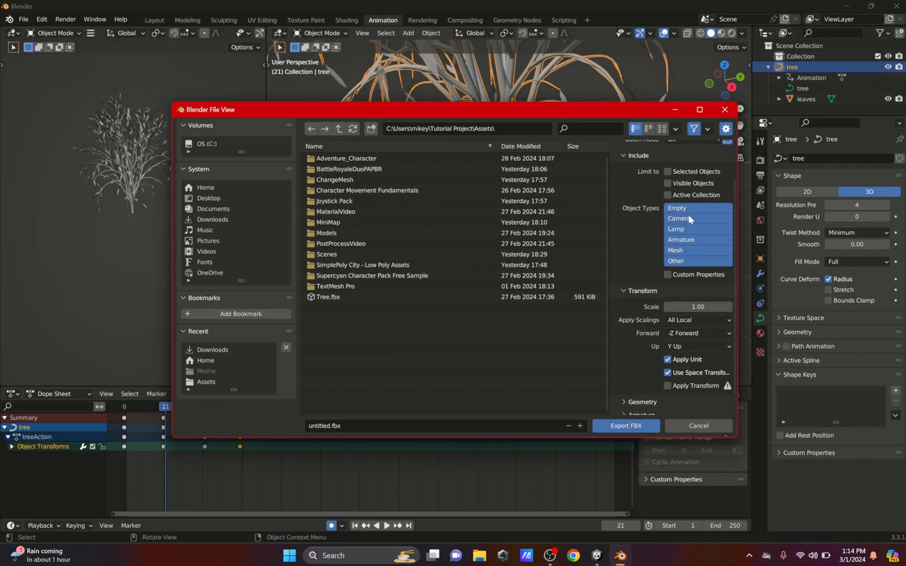
shift+click(700, 219)
shift+click(701, 229)
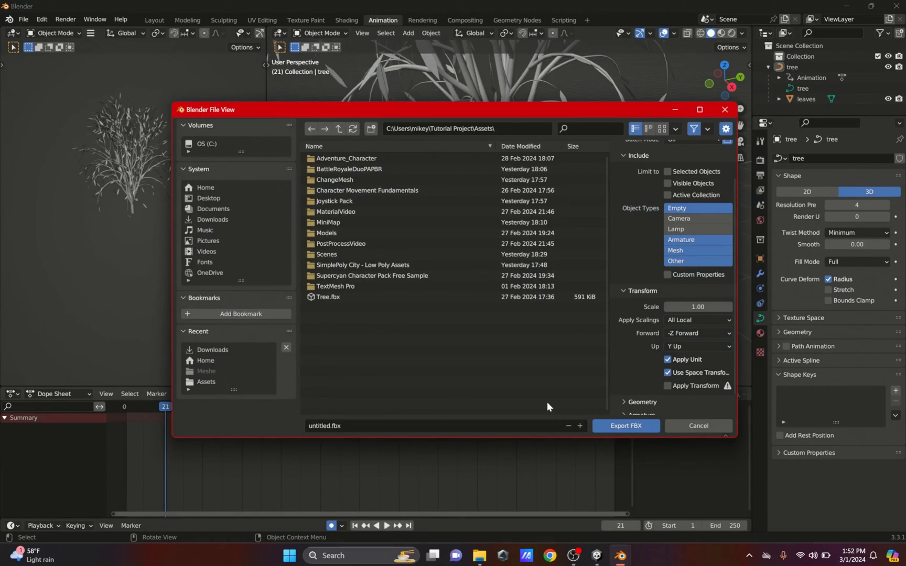
scroll(617, 299, down, 1)
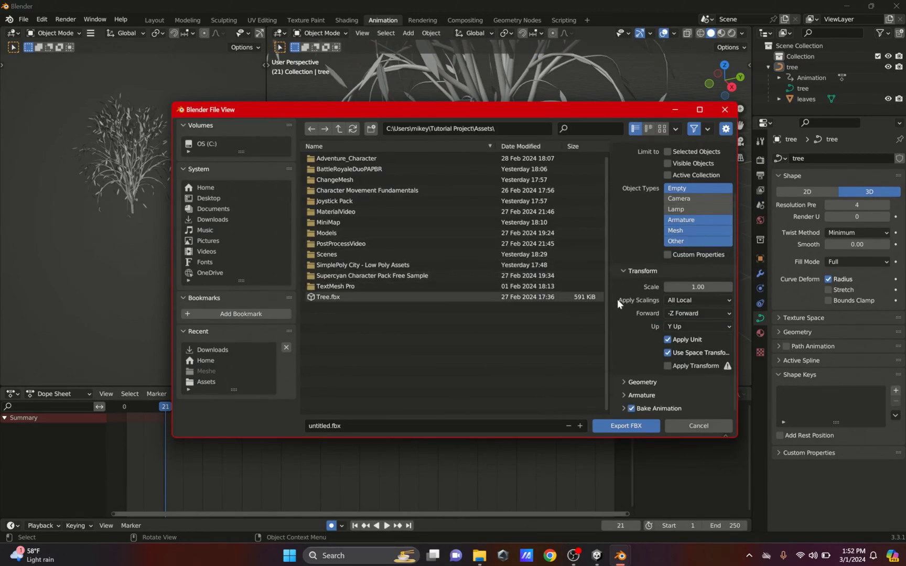
click(669, 366)
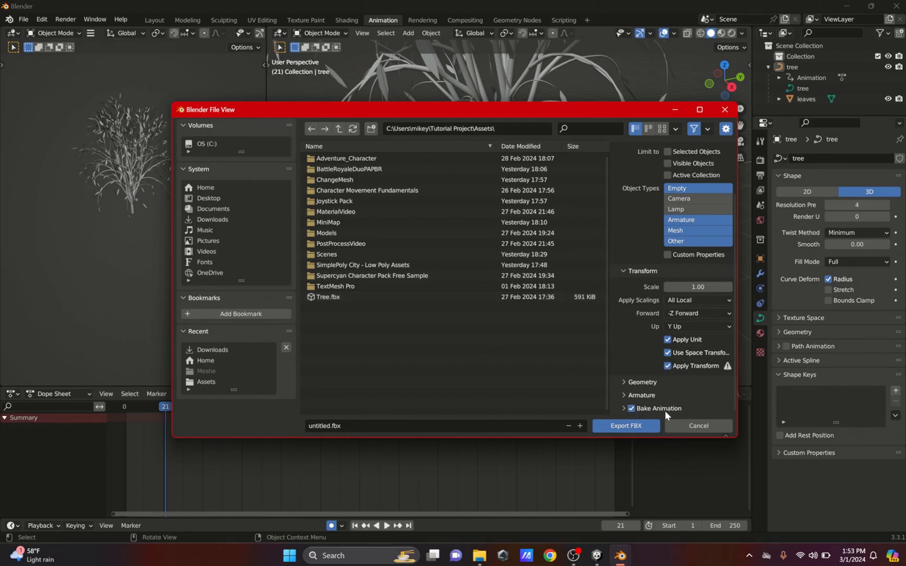
click(633, 426)
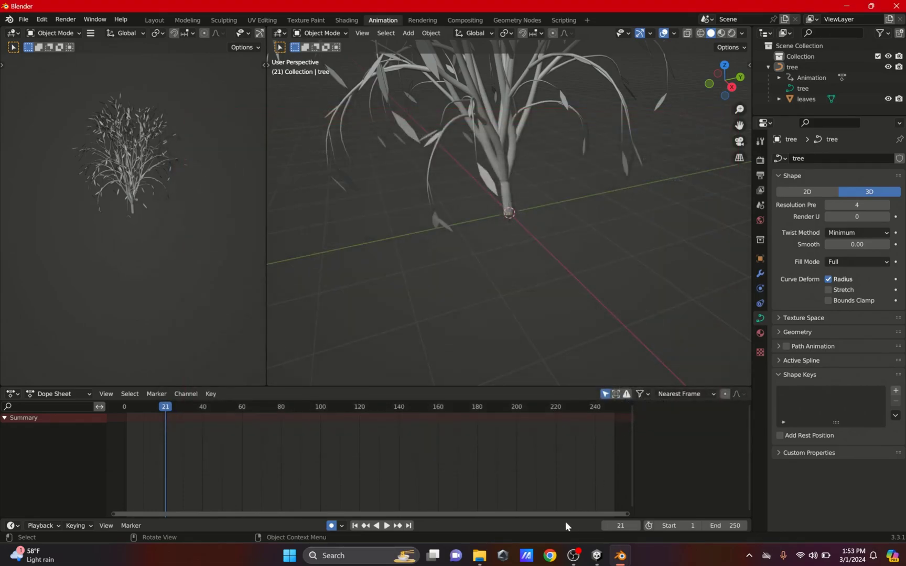
- In Unity, drag the exported untitled asset into the scene
click(597, 555)
click(353, 480)
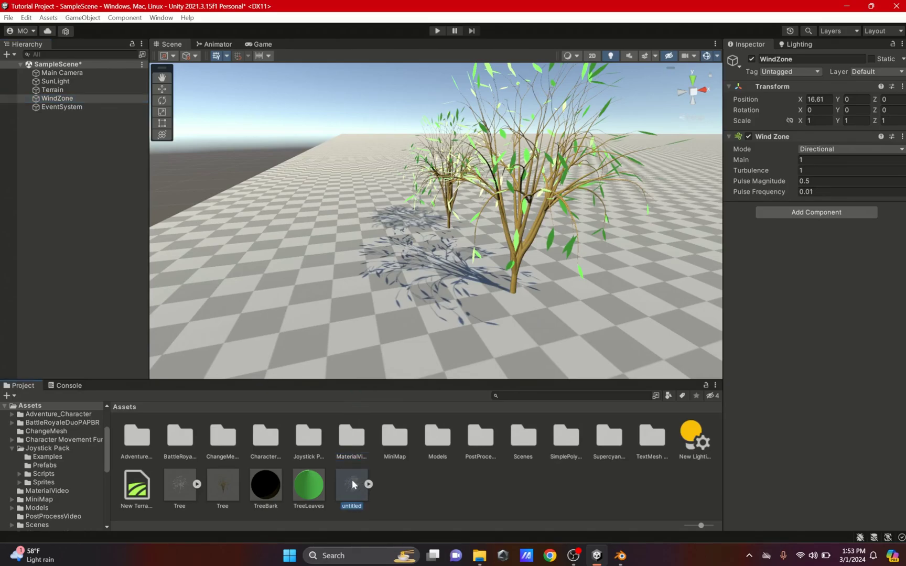
drag(354, 482, 378, 302)
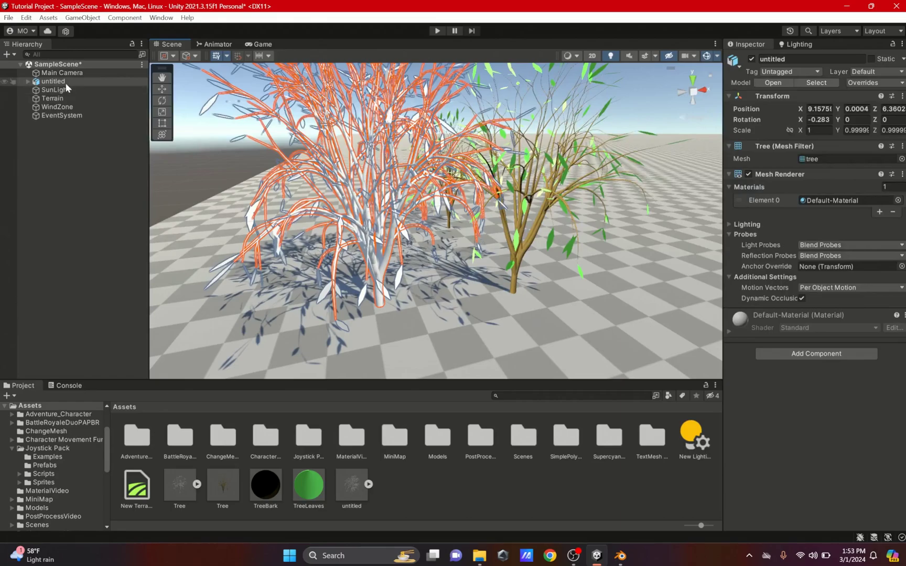
- Select the Terrain, look over its tree painting settings, then deselect it
click(64, 98)
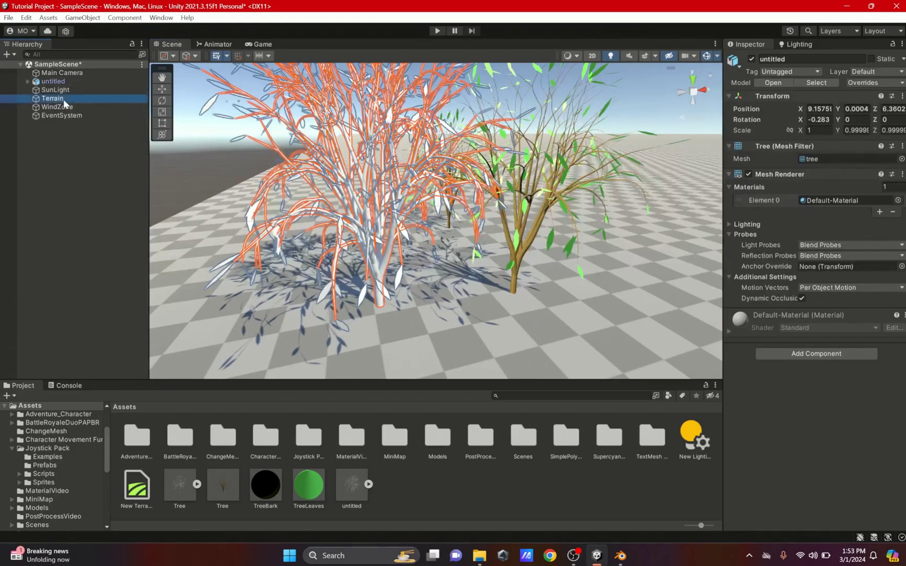
click(248, 45)
click(169, 44)
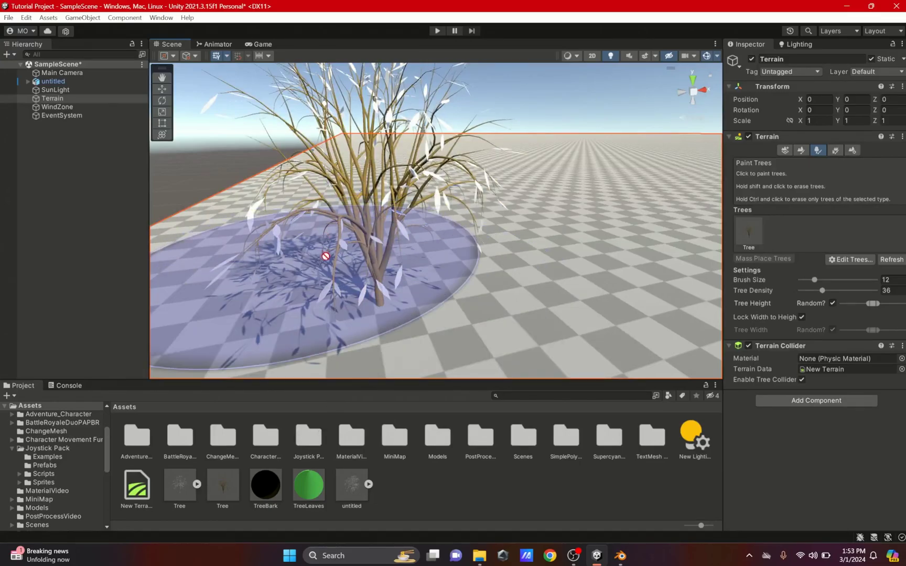
click(74, 134)
- Add an Animator component to the untitled tree object
click(65, 81)
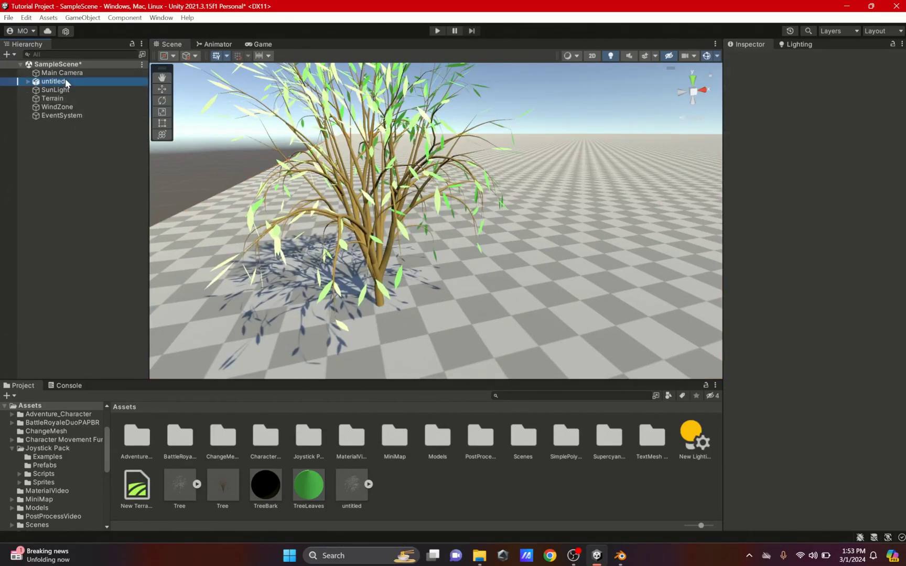
click(791, 353)
text(lod)
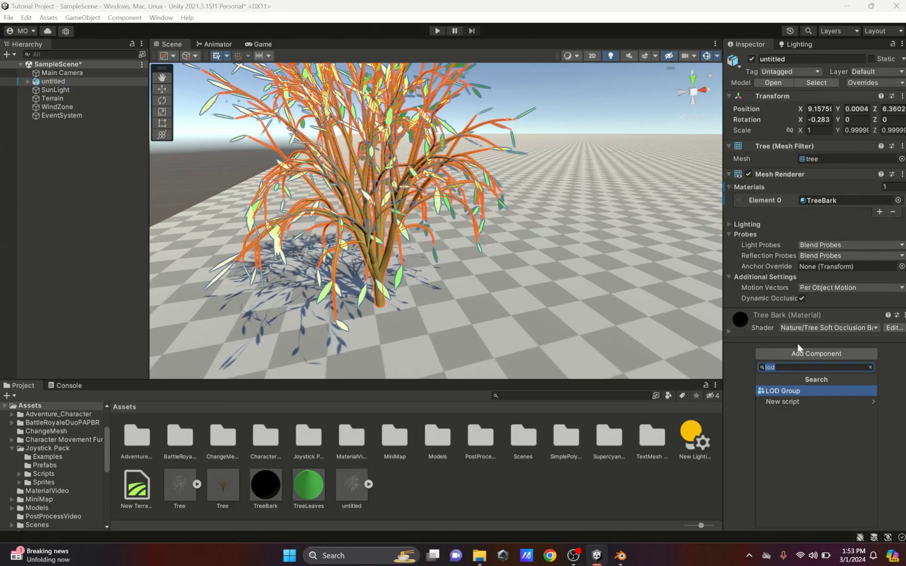
text(anim)
key(Down)
key(Down)
key(Return)
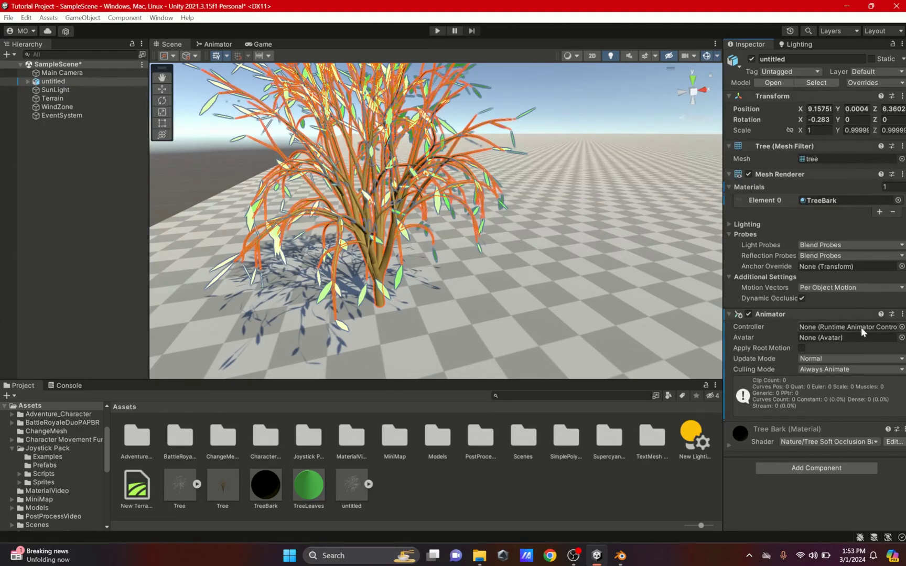
- Create a new Animator Controller asset named TreeAnimatorController in Assets
right_click(477, 495)
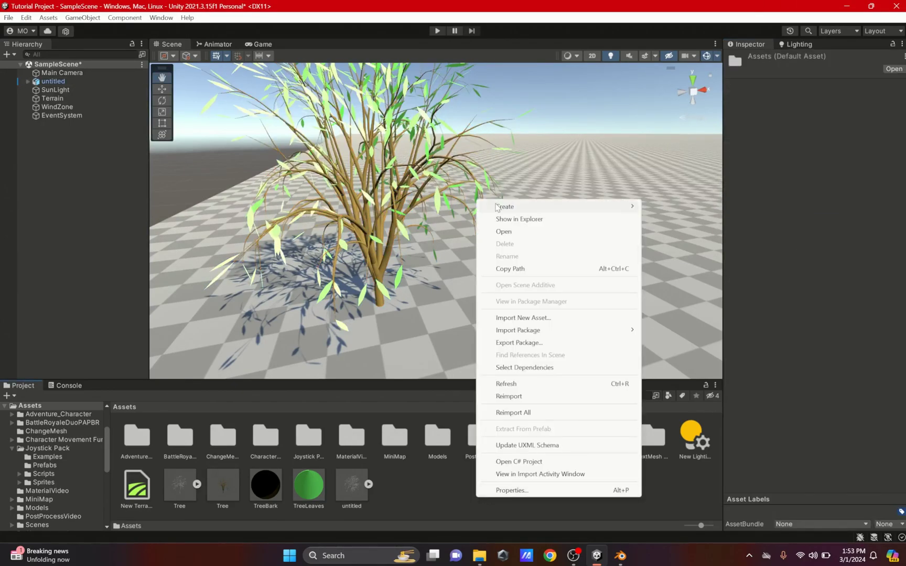
mouse_move(498, 208)
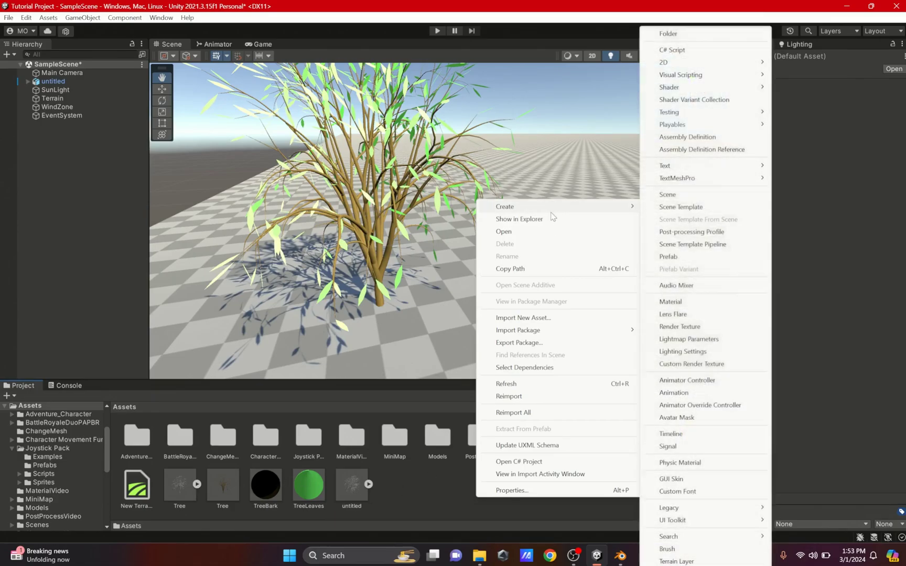
click(666, 380)
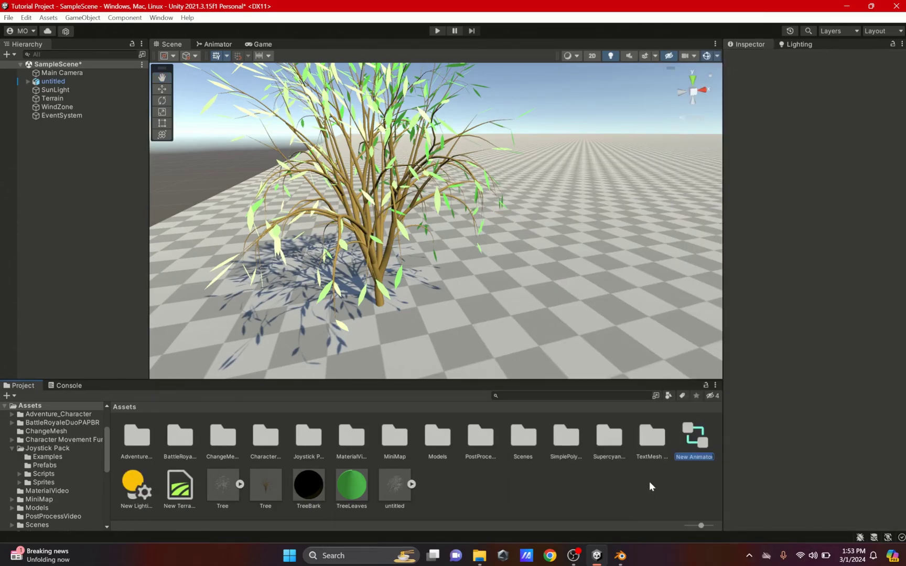
text(TreeAnimatorController)
key(Return)
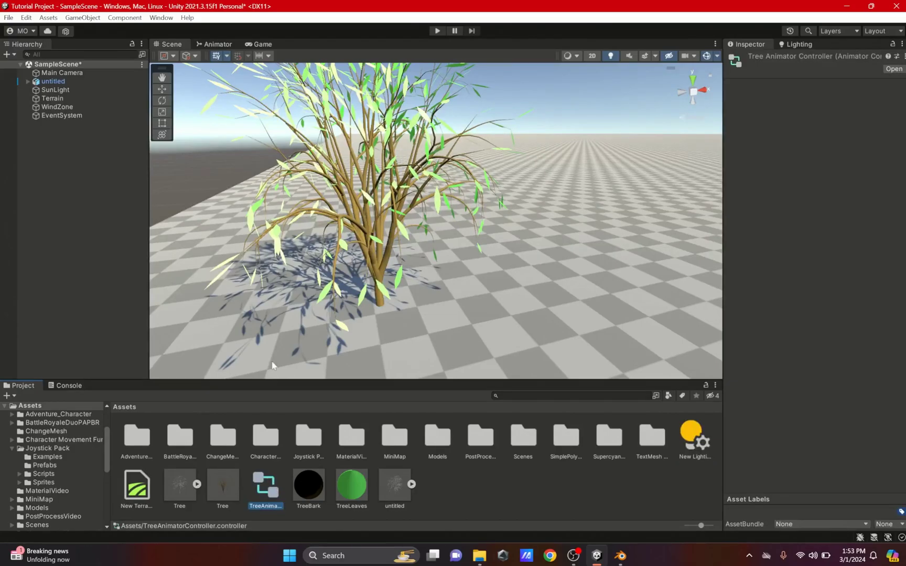
- Open the Animator window from Window > Animation to view the controller's graph
click(211, 46)
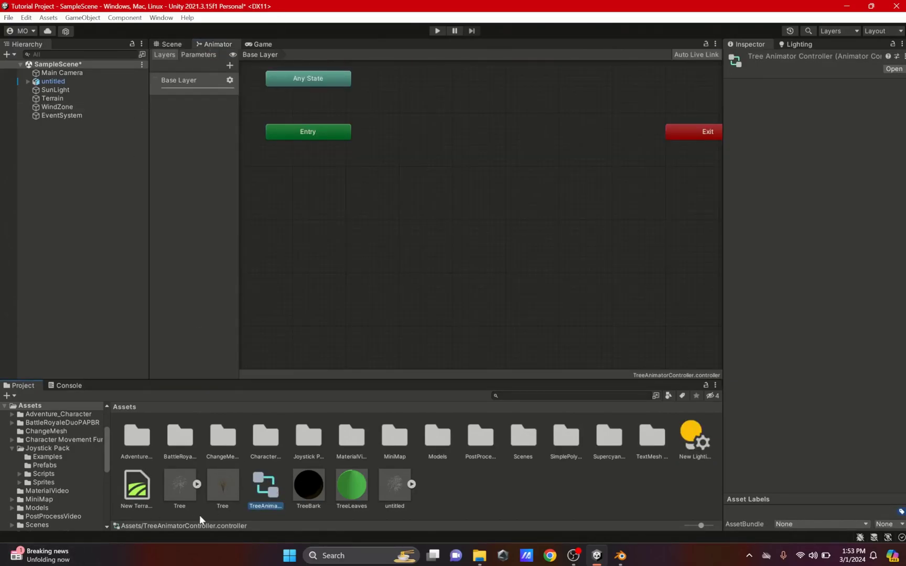
click(161, 18)
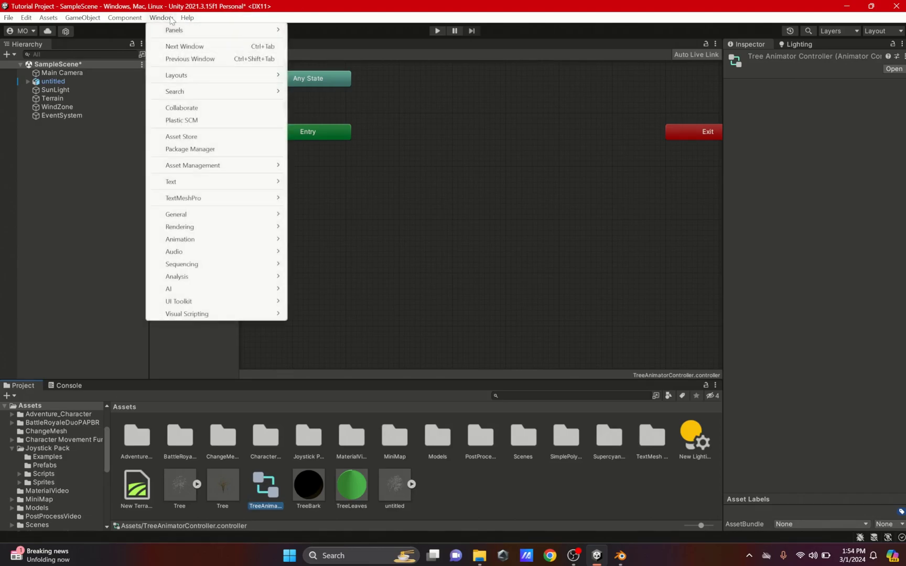
mouse_move(210, 239)
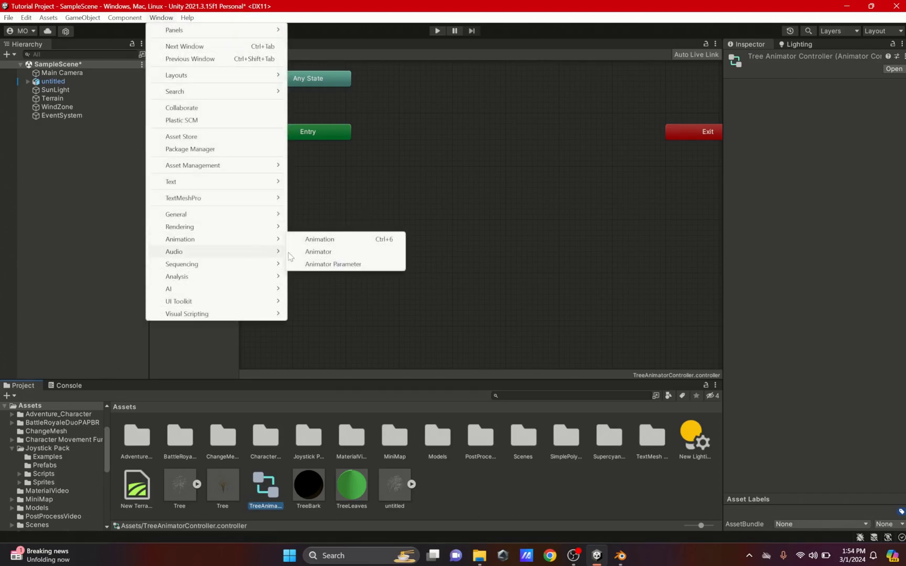
click(335, 253)
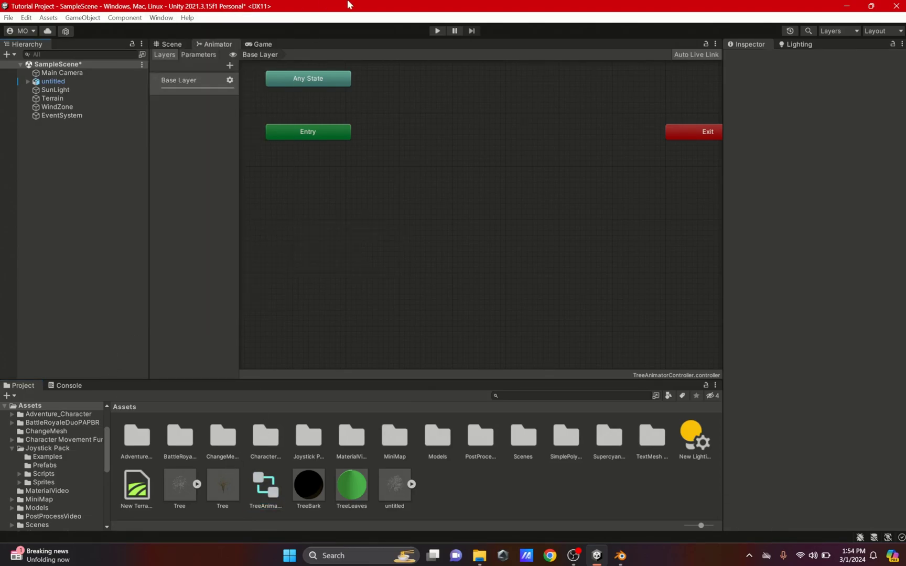
- Make tree|treeAction the default Animator state, enable Loop Time, and play in Game view
click(412, 484)
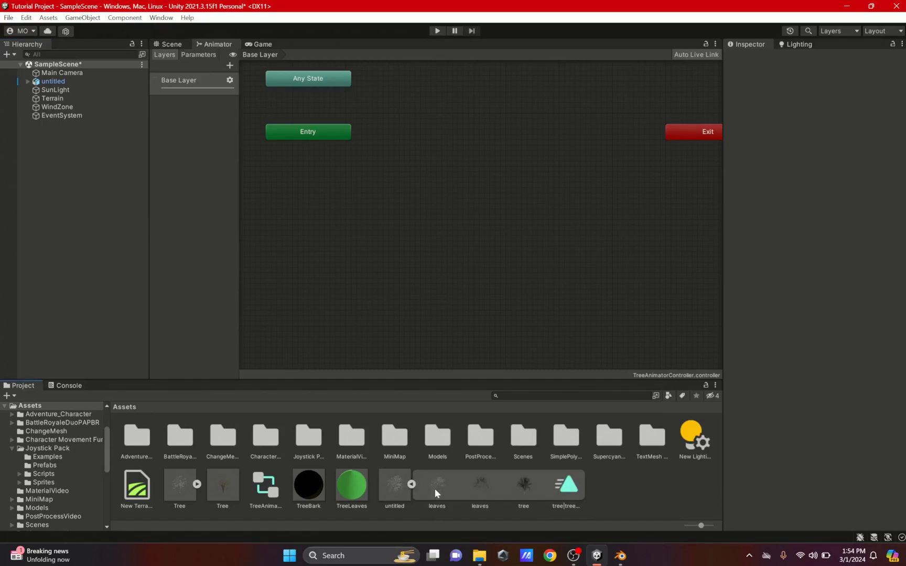
drag(558, 486, 505, 223)
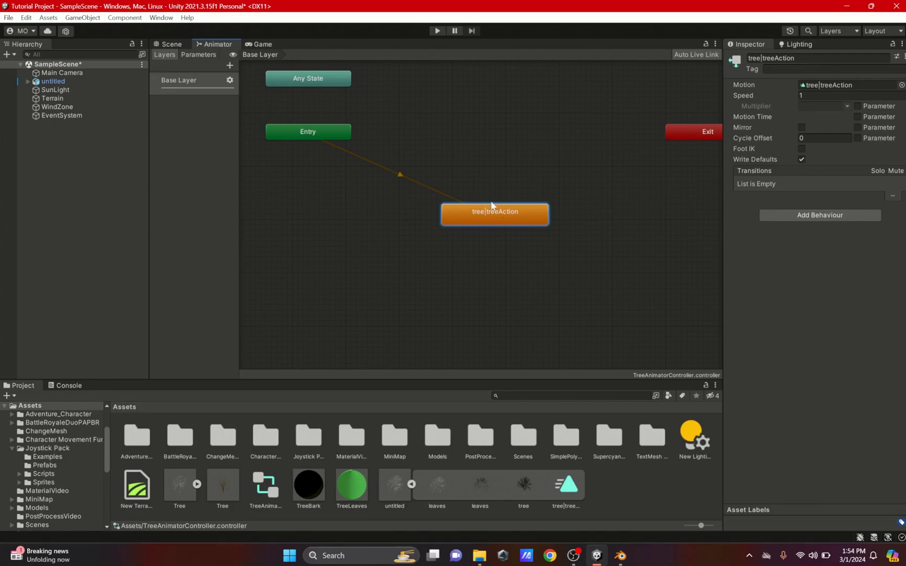
double_click(492, 216)
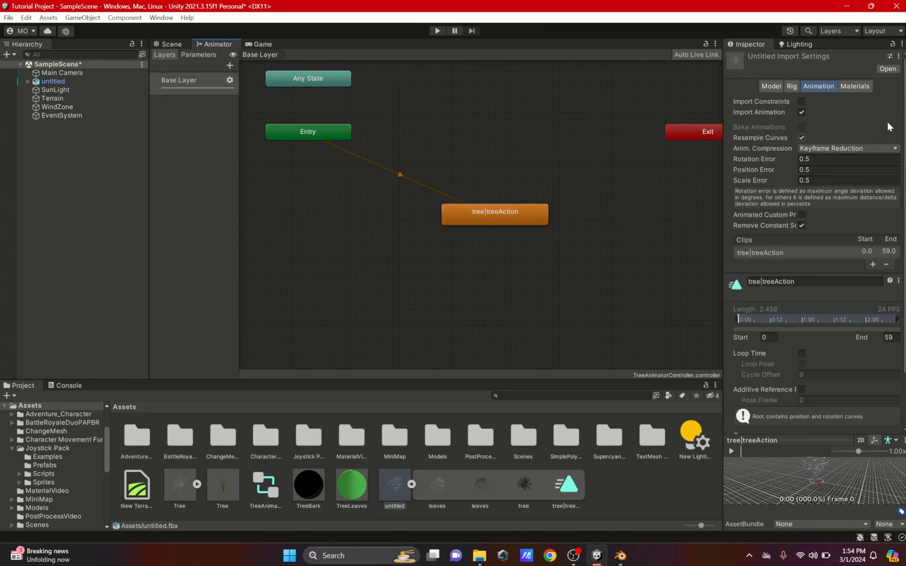
drag(723, 91, 700, 89)
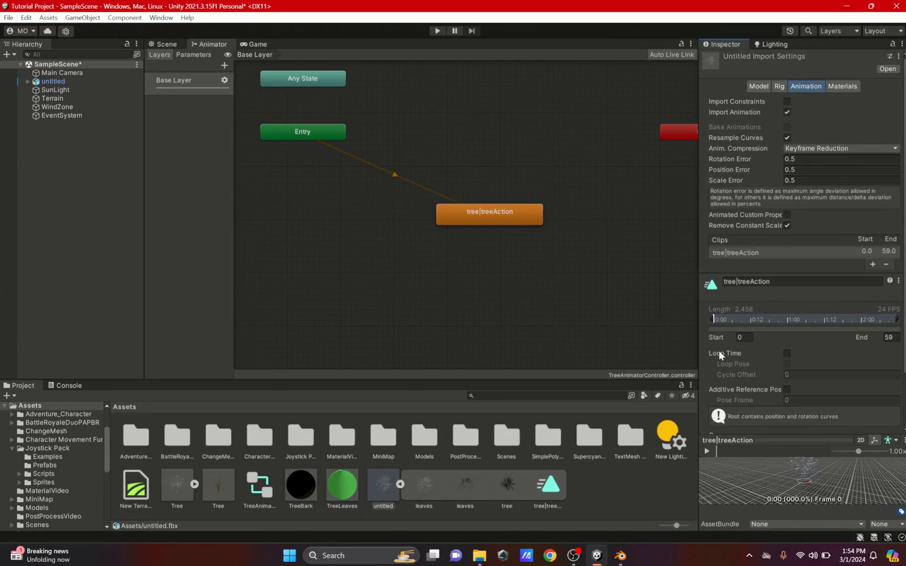
click(786, 353)
click(268, 45)
click(437, 31)
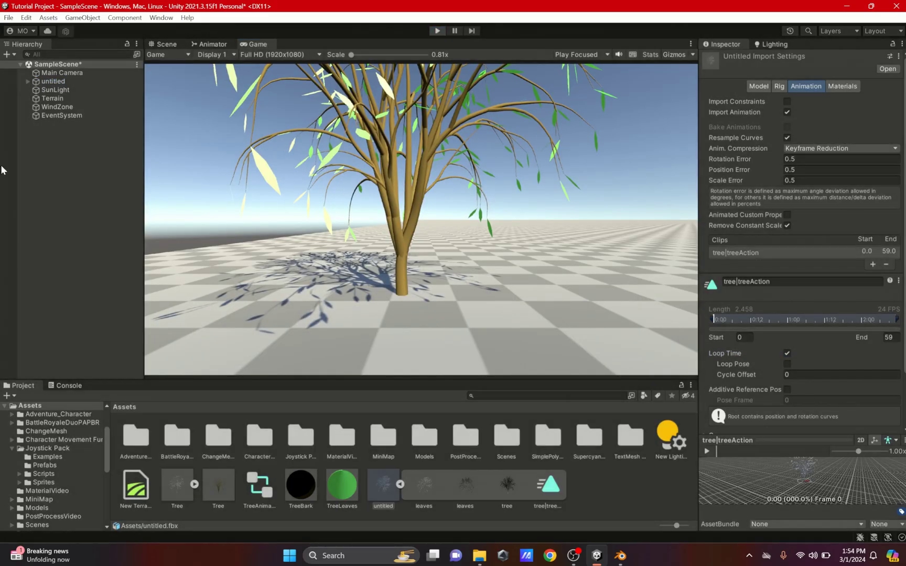
- Assign TreeAnimatorController to the untitled tree's Animator, enable Apply Root Motion, and rerun
click(69, 84)
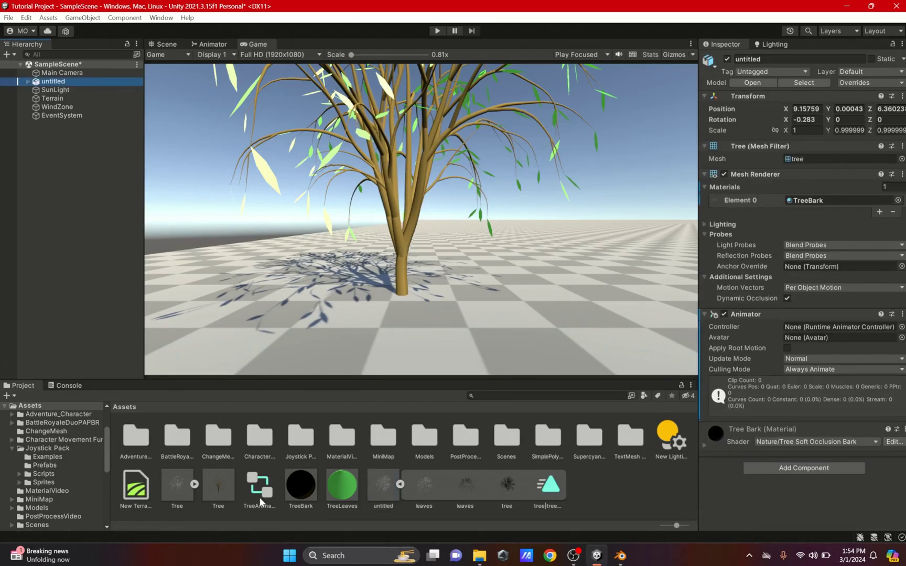
click(258, 490)
drag(257, 492, 789, 328)
key(ctrl+p)
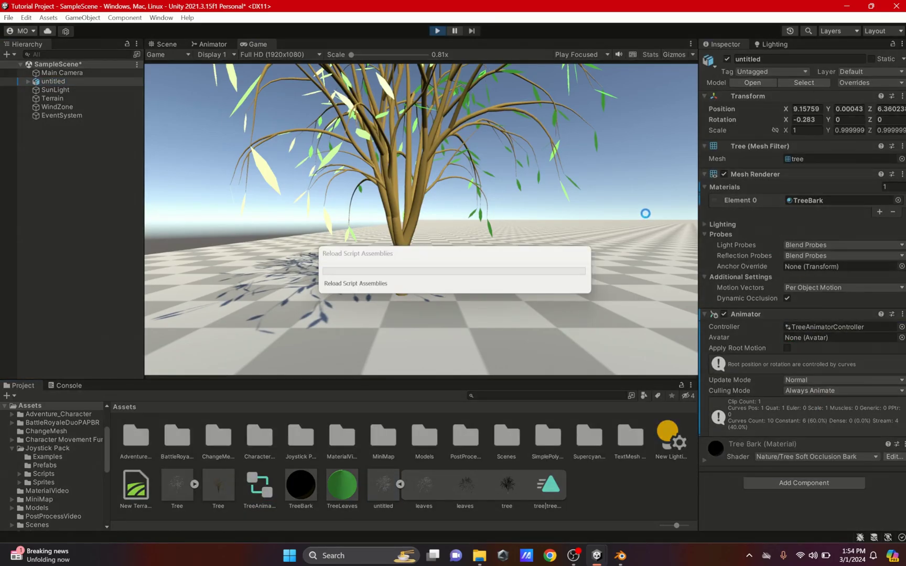
click(437, 31)
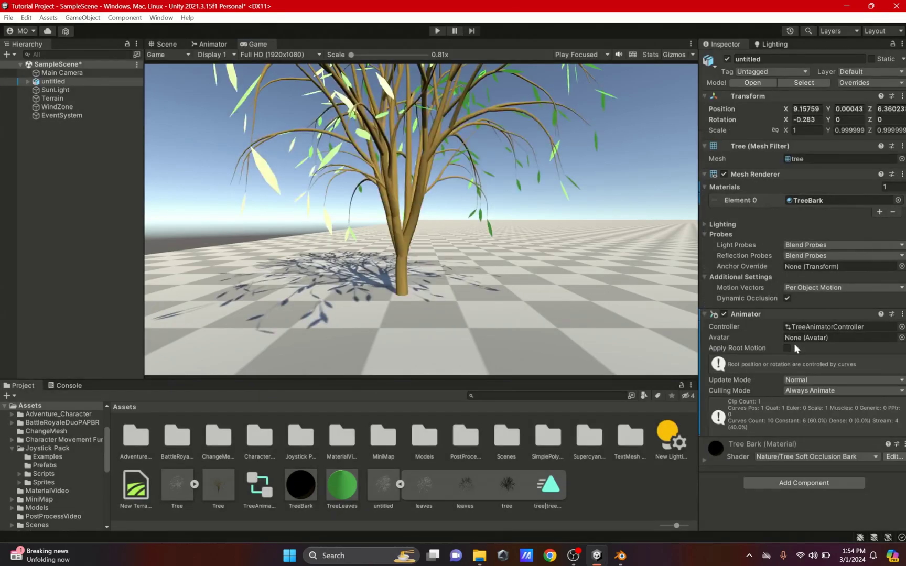
click(787, 347)
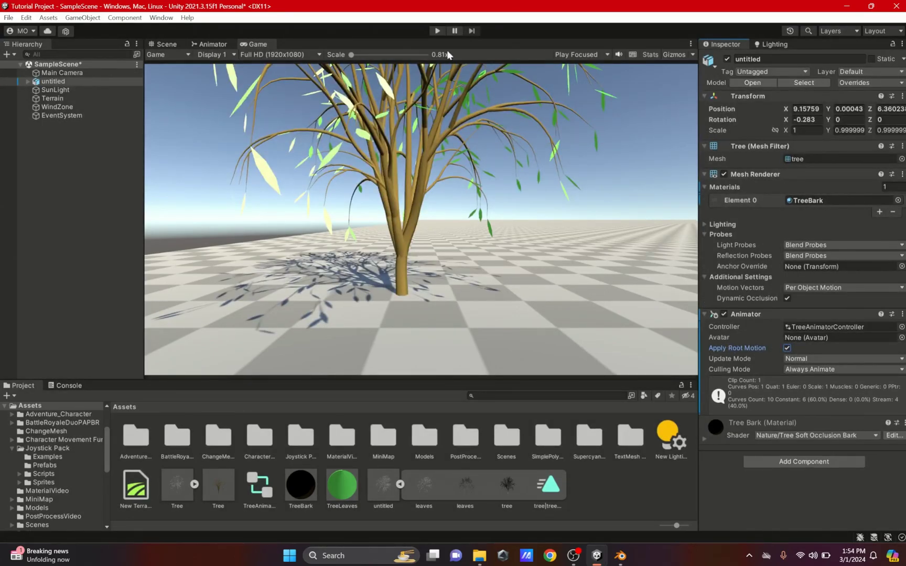
click(437, 31)
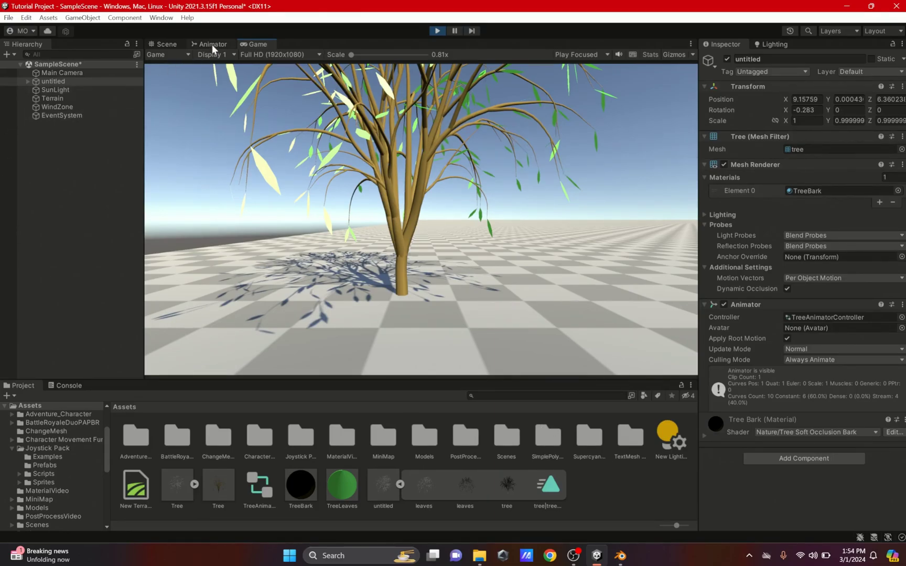
- Stop play mode and apply the looping clip import settings to untitled.fbx
click(437, 30)
double_click(489, 211)
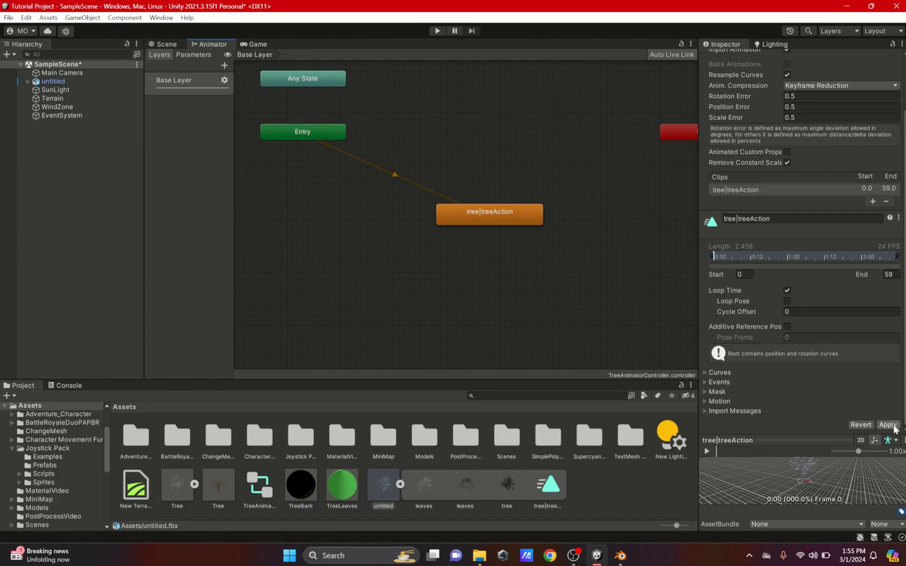
click(893, 426)
- Play-test the scene, toggling the untitled tree's Animator off and on, then stop
click(437, 31)
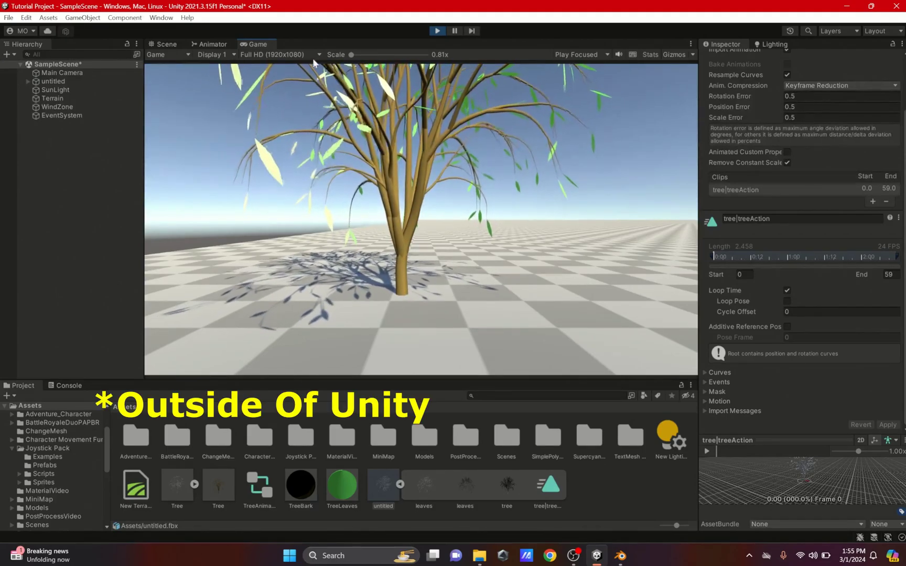
click(54, 82)
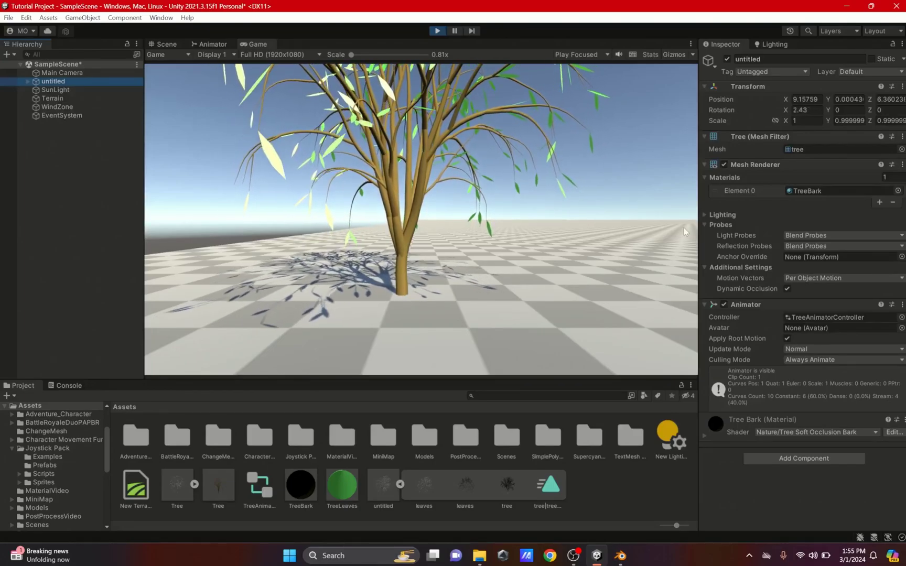
click(724, 304)
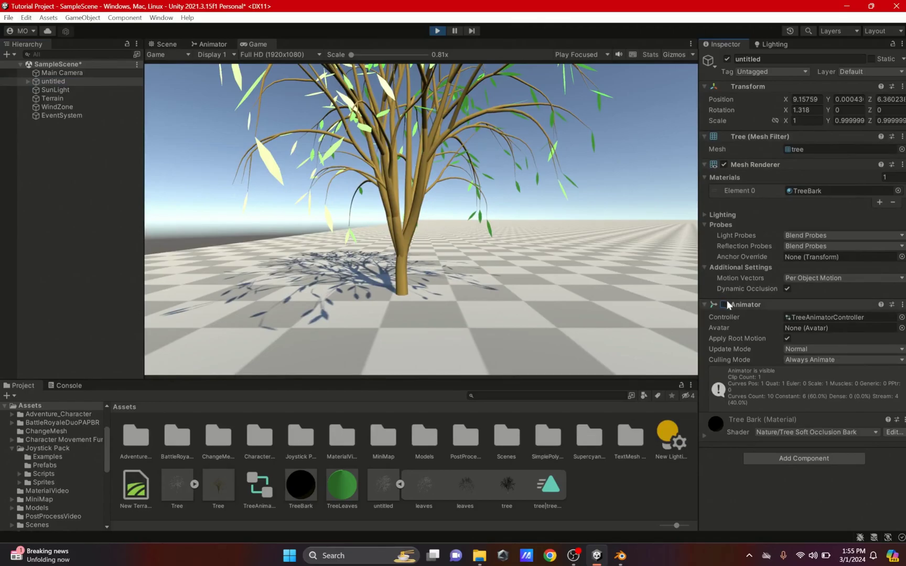
click(723, 304)
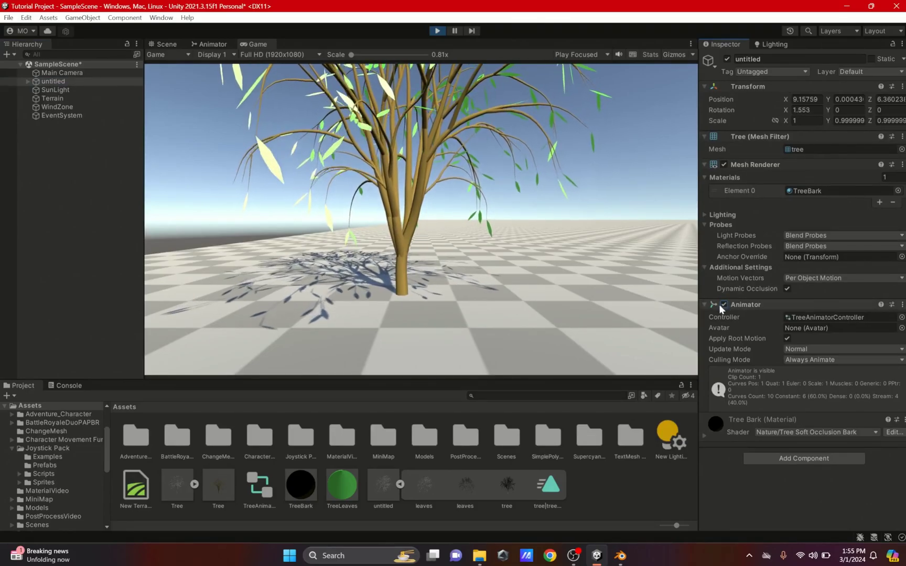
click(723, 305)
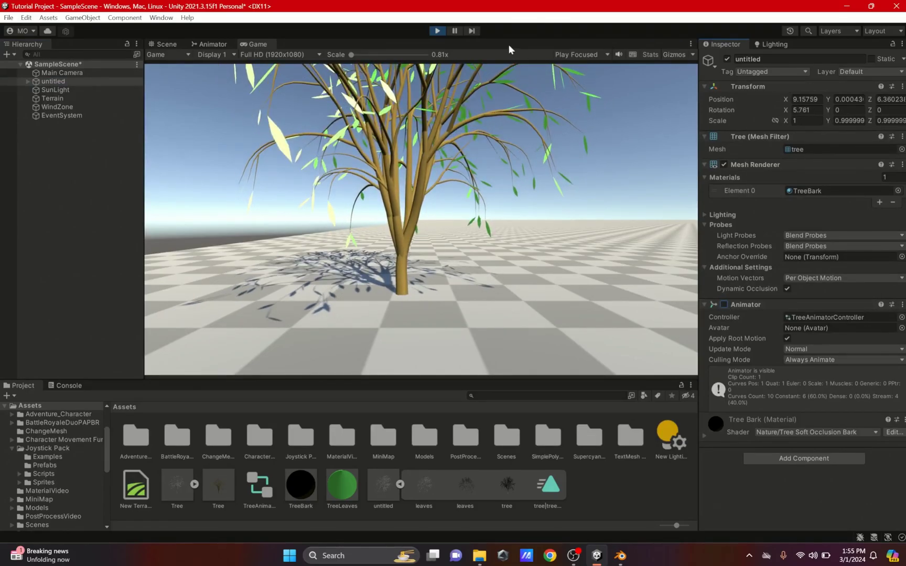
key(ctrl+p)
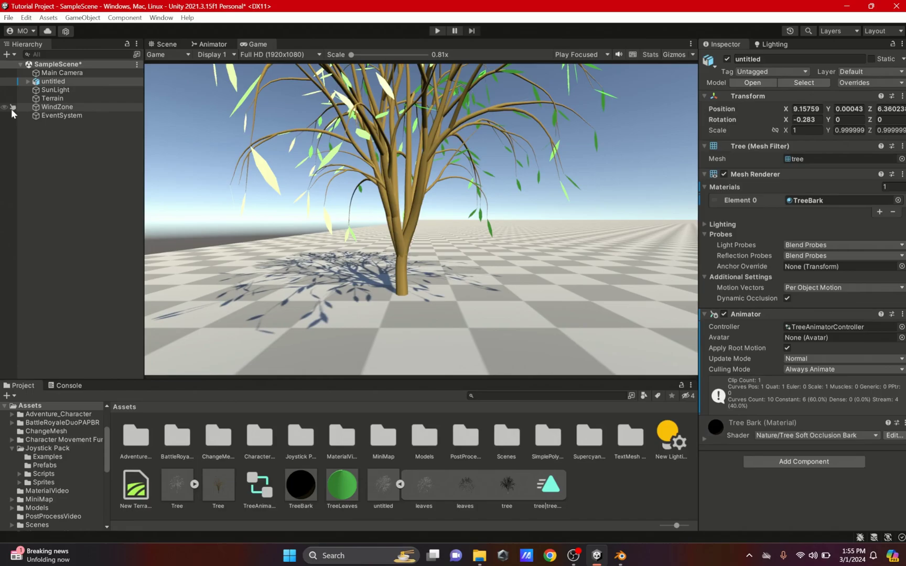
- Drag the LOD-equipped Tree prefab from the Project panel into the scene beside the animated tree
click(84, 107)
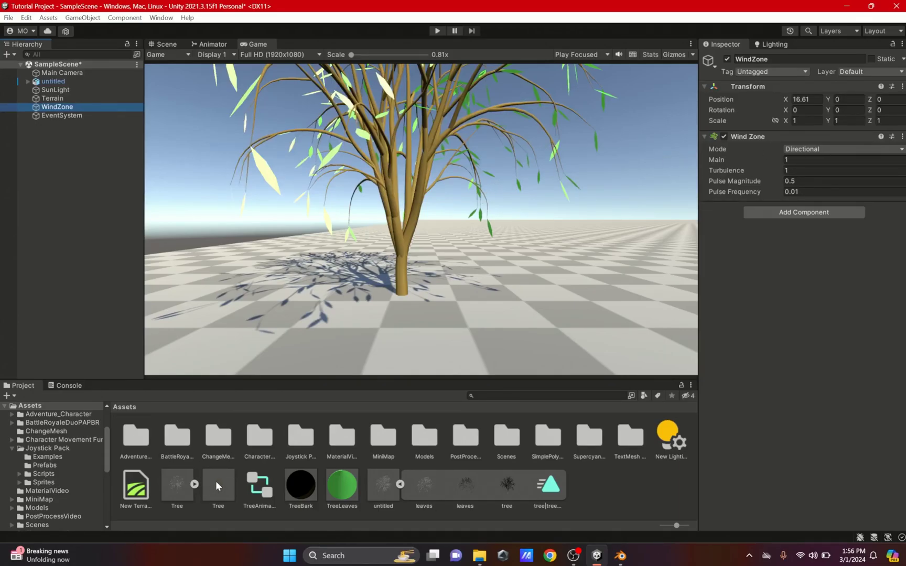
drag(213, 489, 496, 293)
drag(166, 39, 512, 313)
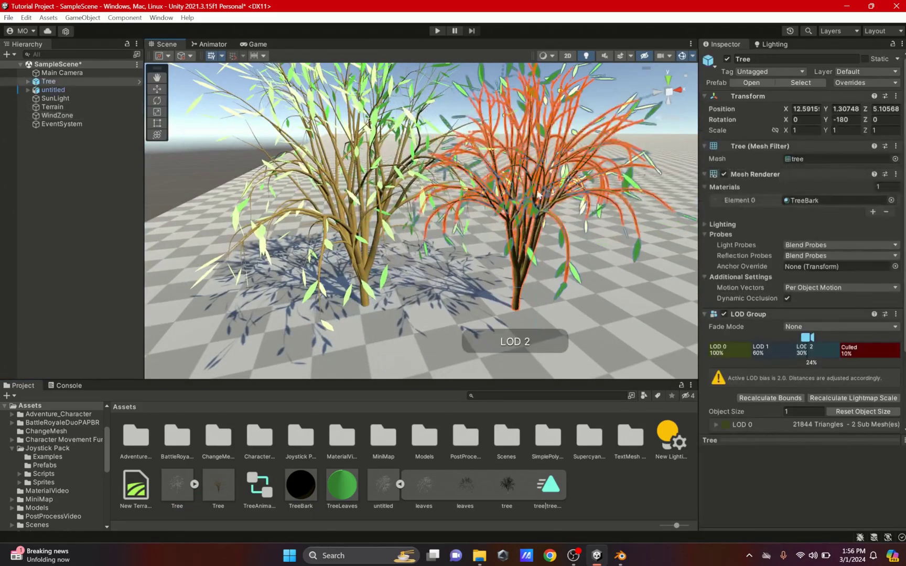
- Delete the placed Tree, paint Tree prefabs onto the Terrain, and play-test the result
right_click(48, 81)
click(68, 169)
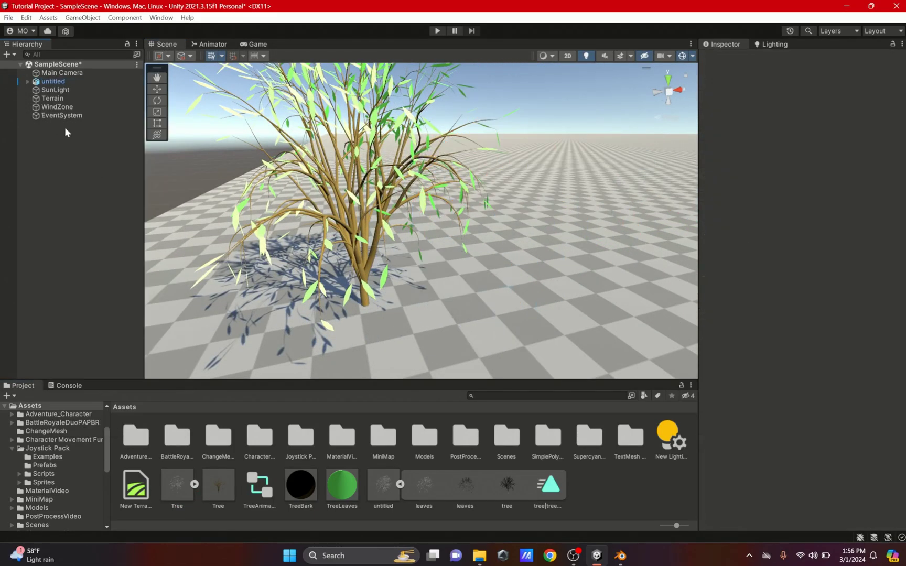
click(53, 98)
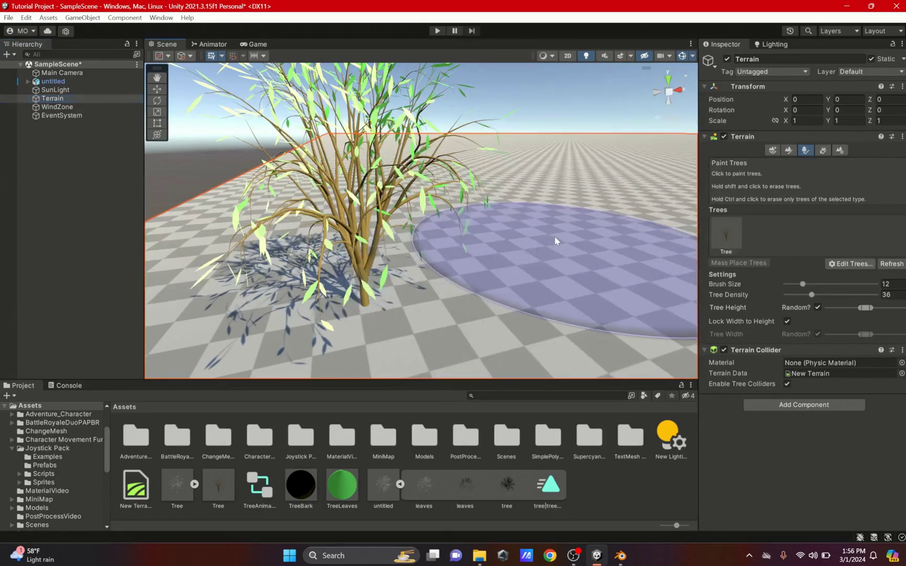
click(515, 231)
click(437, 30)
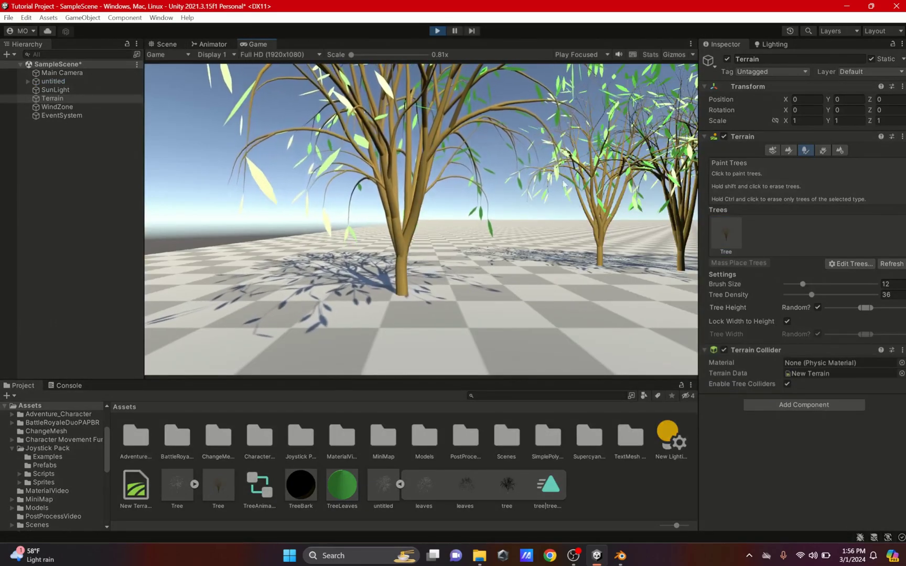
key(ctrl+p)
- Remove the LOD Group component from the Tree prefab and check the trees in Game view
double_click(223, 477)
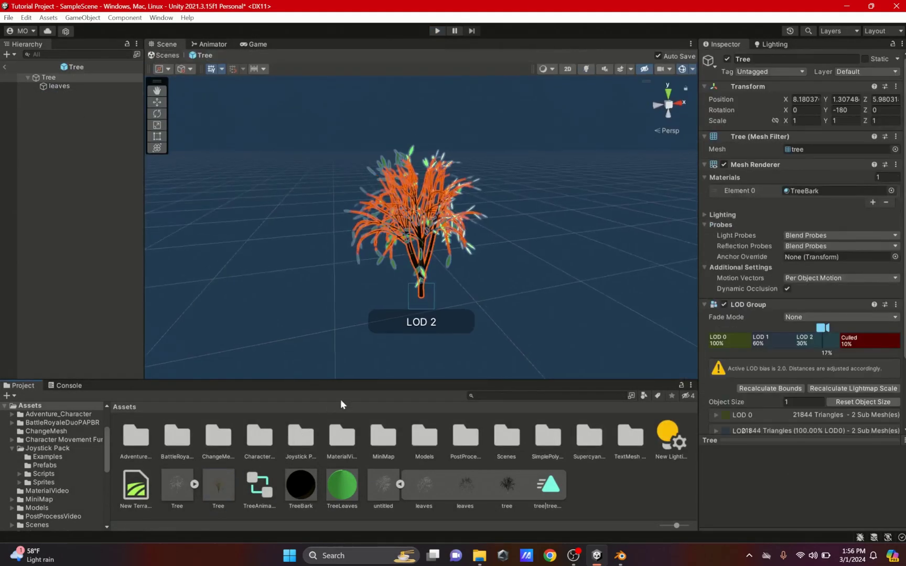
click(893, 305)
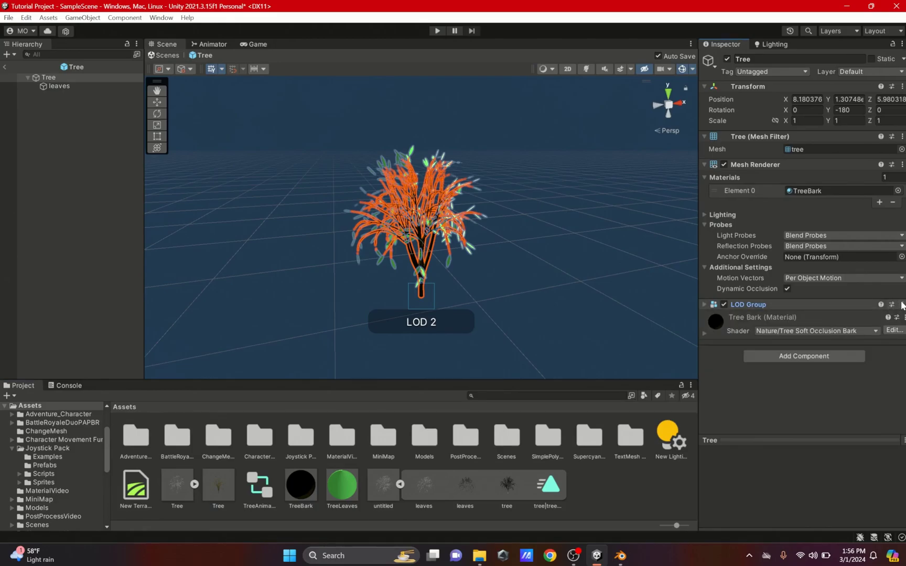
click(902, 305)
click(834, 321)
click(256, 44)
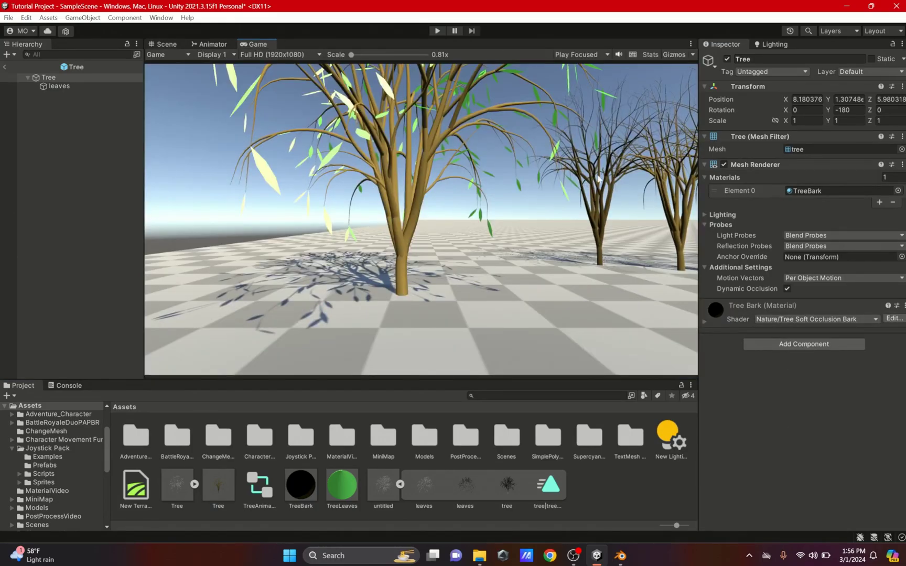